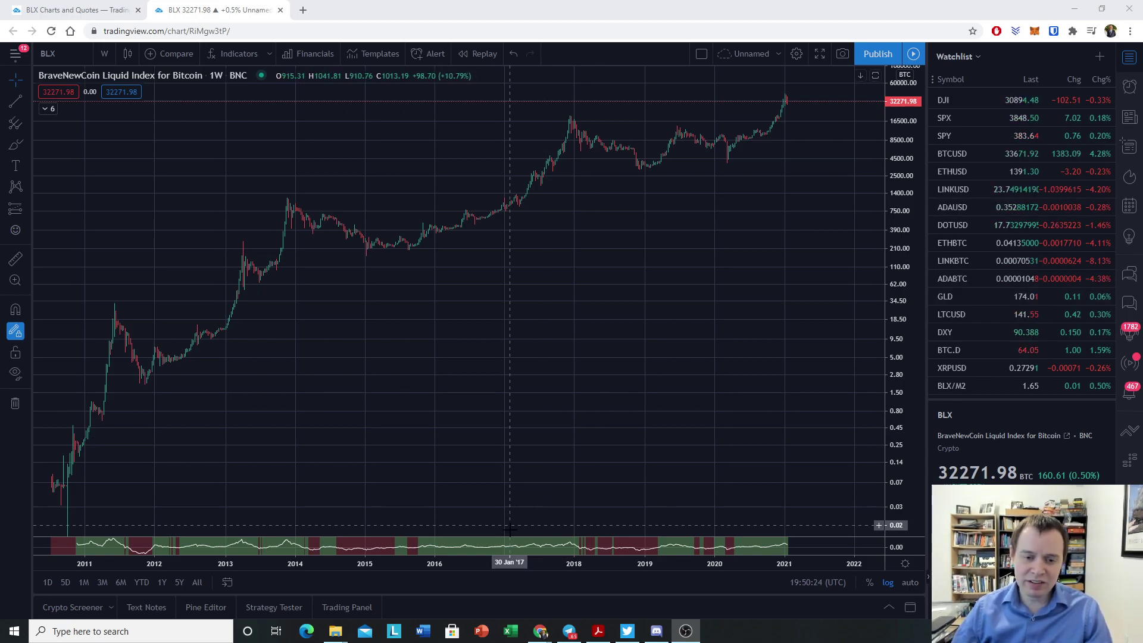
Show the Bitcoin Bull Market Support bands and enlarge the lower indicator pane to fill most of the chart.
left_click(44, 110)
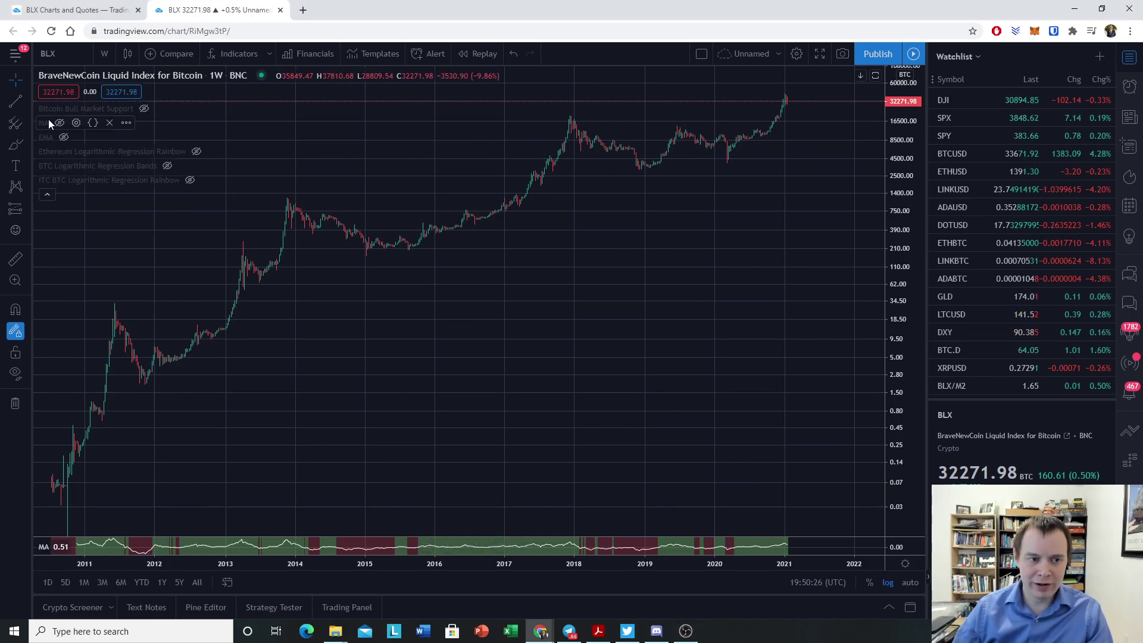
left_click(142, 108)
left_click(47, 194)
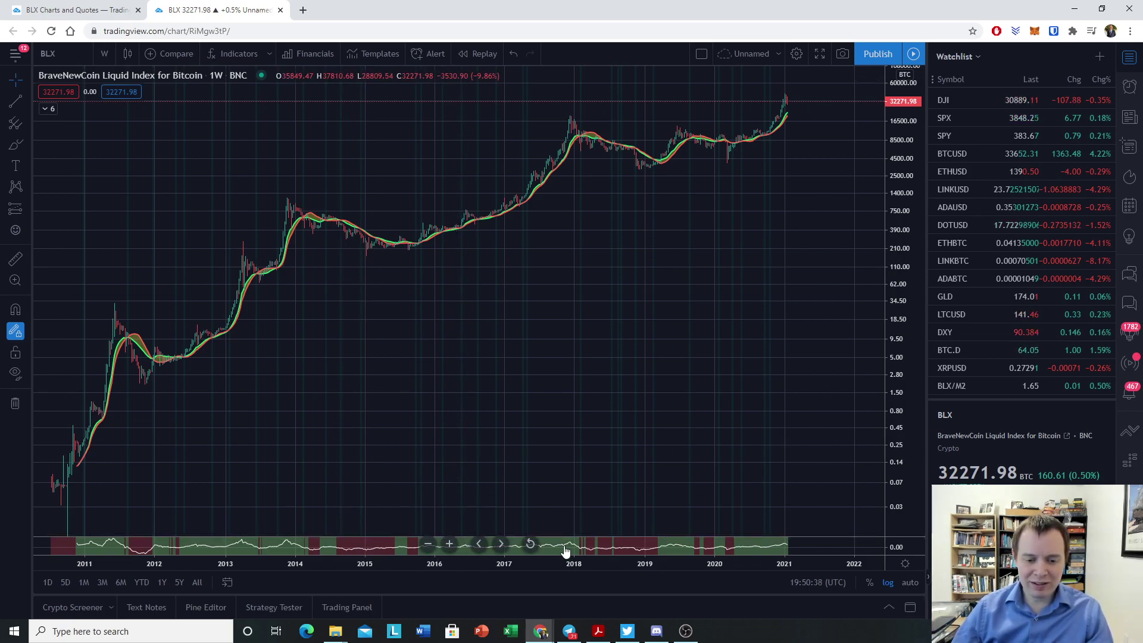
left_click_drag(610, 536, 608, 266)
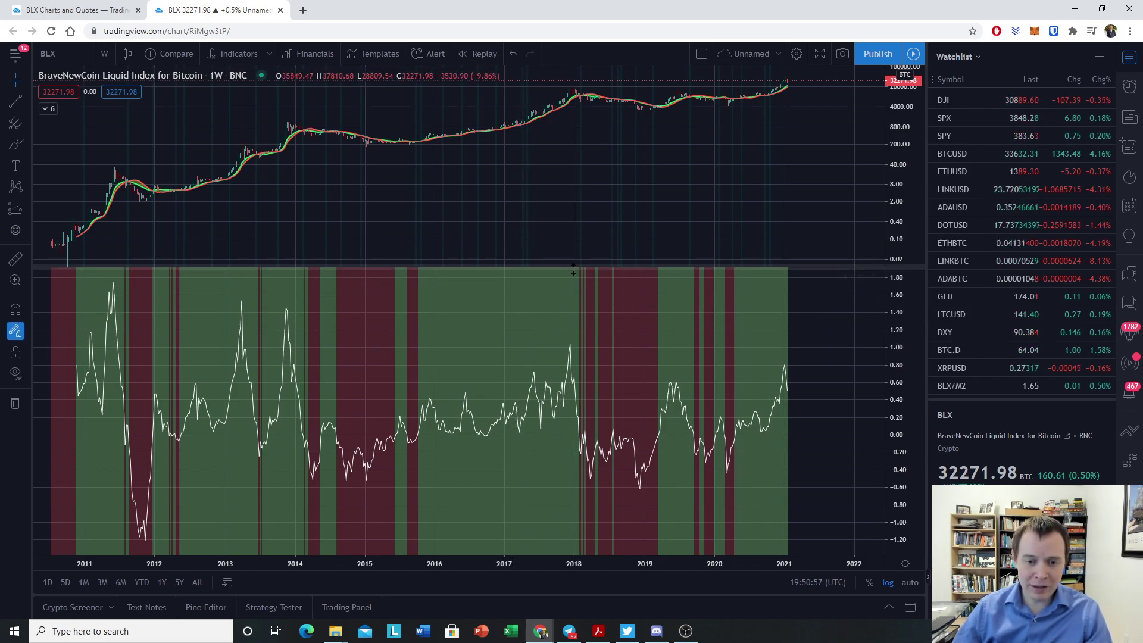
Raise the pane separator a bit further and pick the Brush tool.
left_click_drag(580, 269, 581, 206)
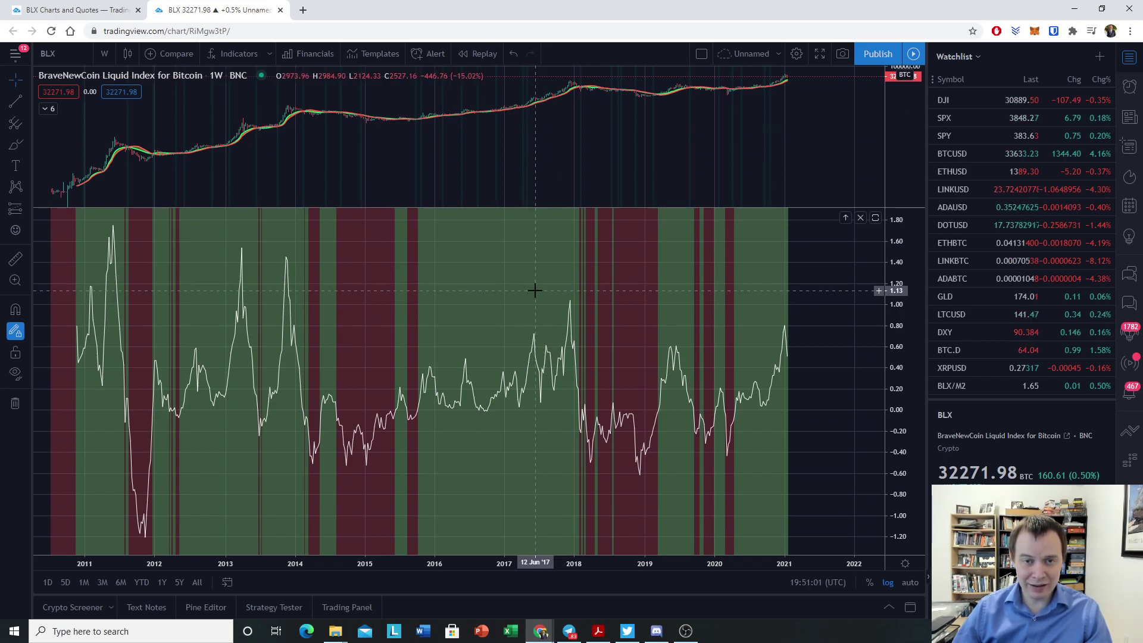
left_click(16, 145)
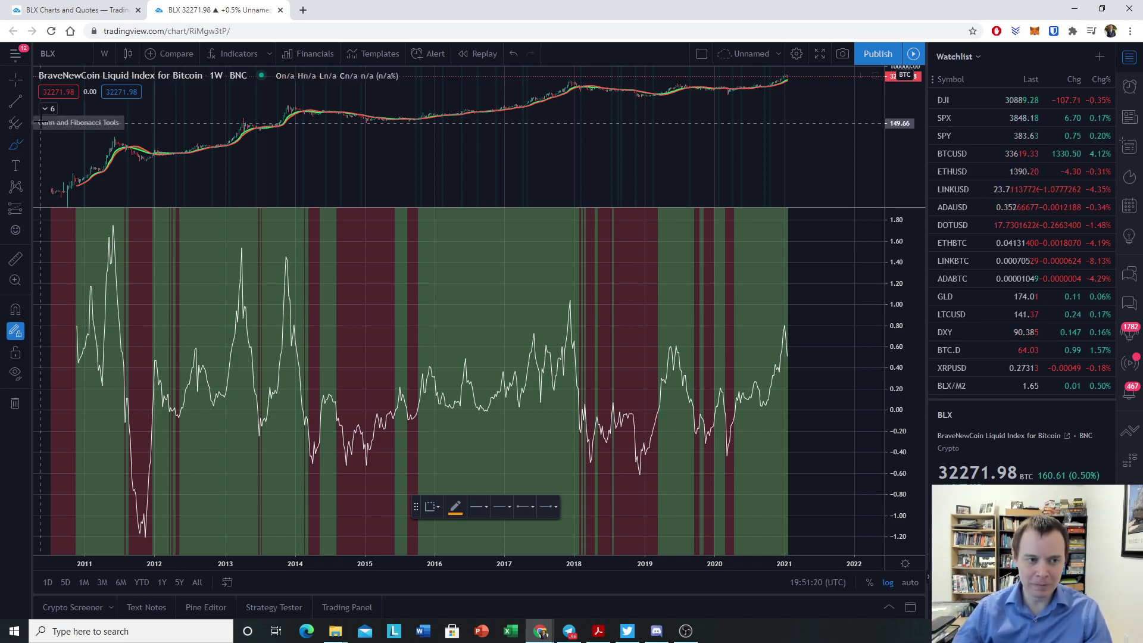
Draw a yellow descending trendline from the 2011 peak to just past the 2021 peak.
left_click(15, 101)
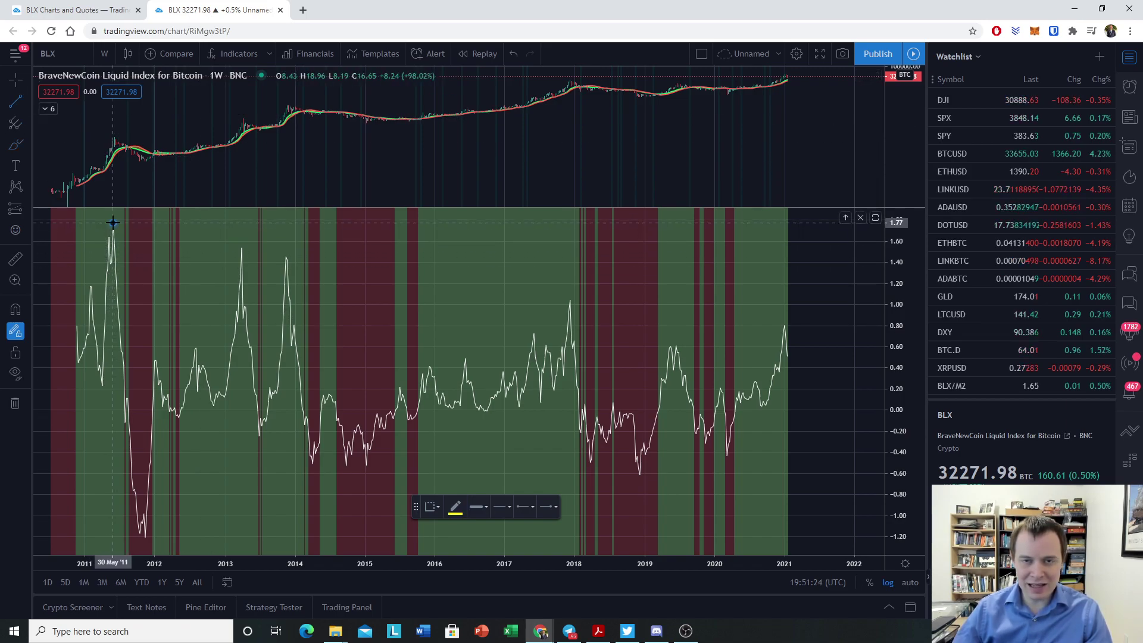
left_click(113, 222)
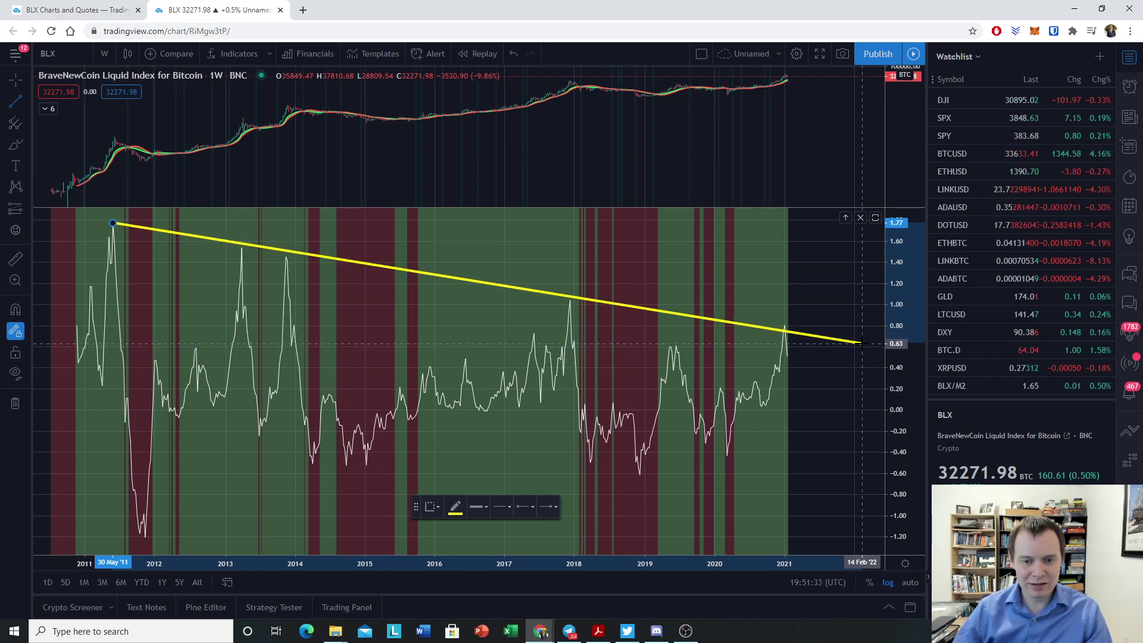
left_click(861, 344)
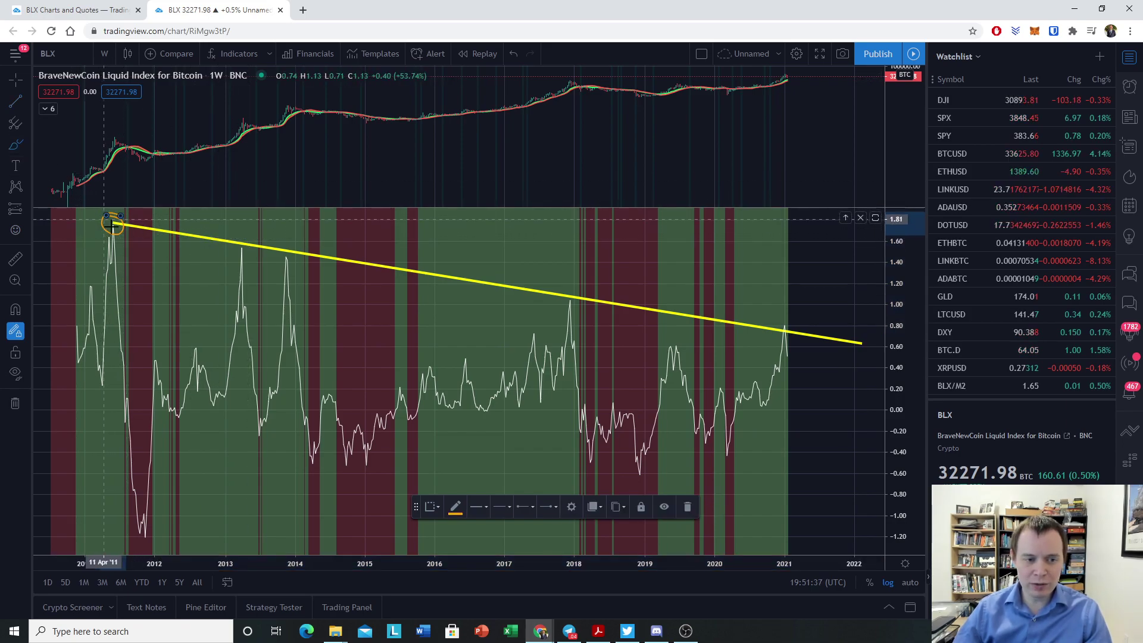
Circle the 2013, 2014, 2018 and 2021 peaks in orange.
mouse_move(241, 240)
left_mouse_down()
mouse_move(235, 252)
mouse_move(244, 242)
mouse_move(276, 266)
mouse_move(282, 244)
left_mouse_up()
left_click_drag(568, 277, 581, 292)
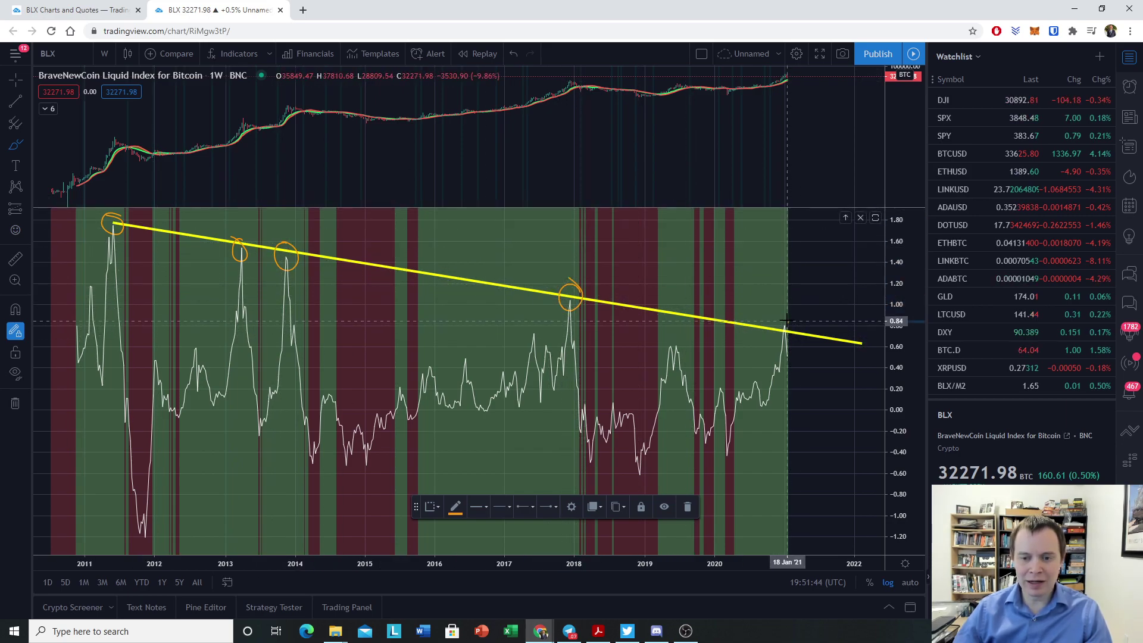
mouse_move(787, 320)
left_mouse_down()
mouse_move(769, 338)
mouse_move(788, 323)
left_mouse_up()
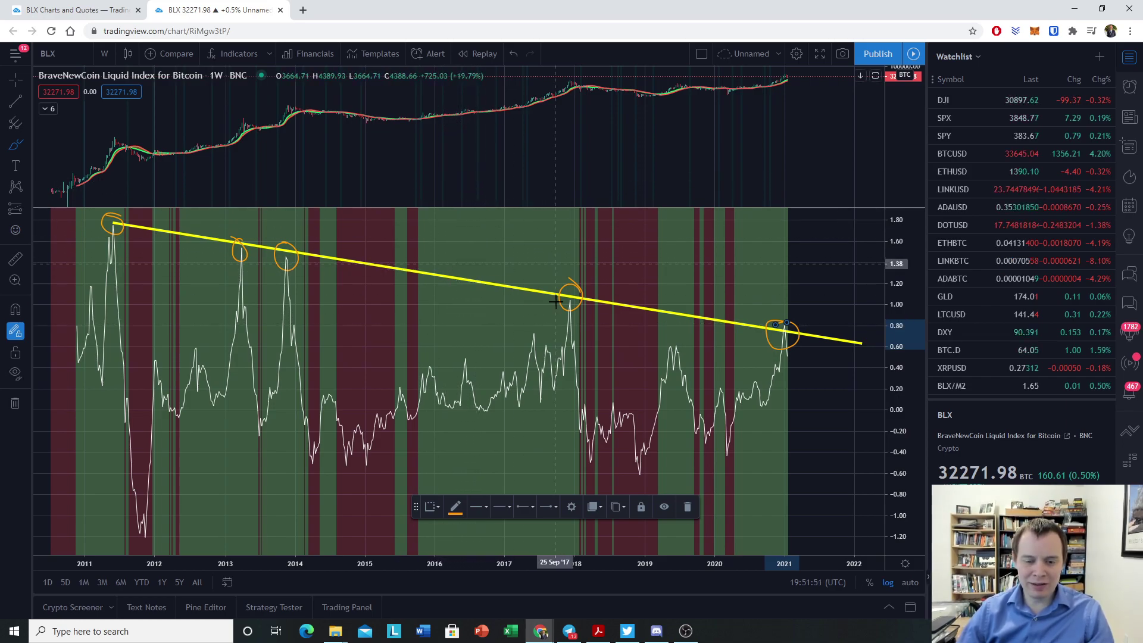
Handwrite 'ln($/20wk) = ln(1) = c' in orange across the upper price pane.
left_click_drag(501, 138, 511, 171)
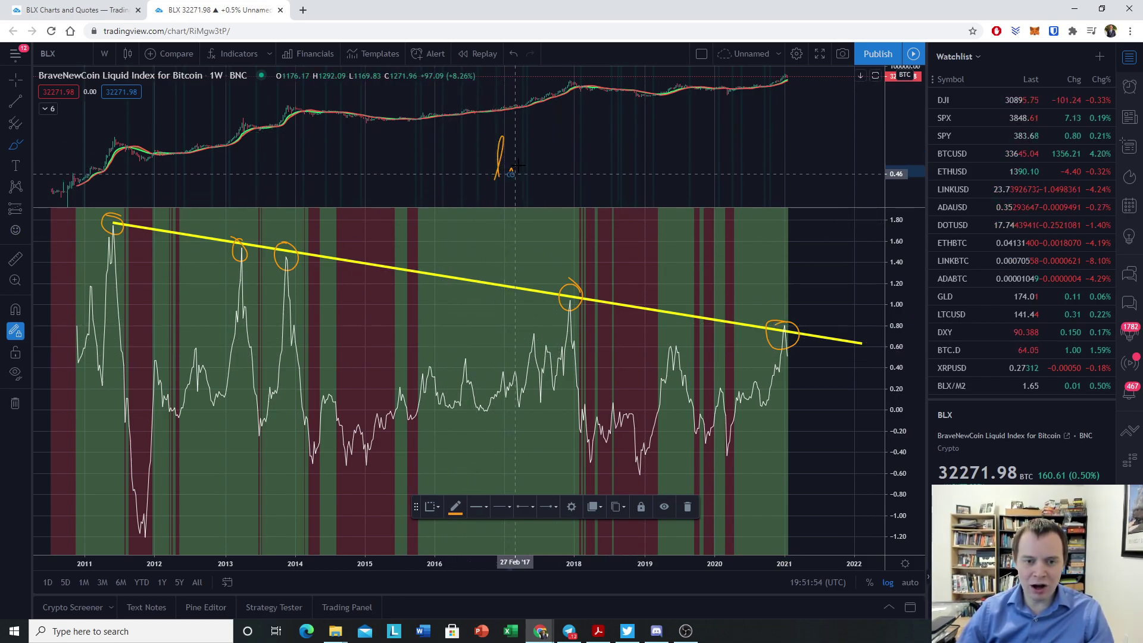
mouse_move(547, 132)
left_mouse_down()
mouse_move(542, 185)
mouse_move(571, 143)
mouse_move(565, 156)
mouse_move(617, 161)
left_mouse_up()
left_click_drag(555, 178, 573, 191)
mouse_move(580, 176)
left_mouse_down()
mouse_move(578, 191)
mouse_move(627, 187)
left_mouse_up()
left_click_drag(610, 112, 641, 200)
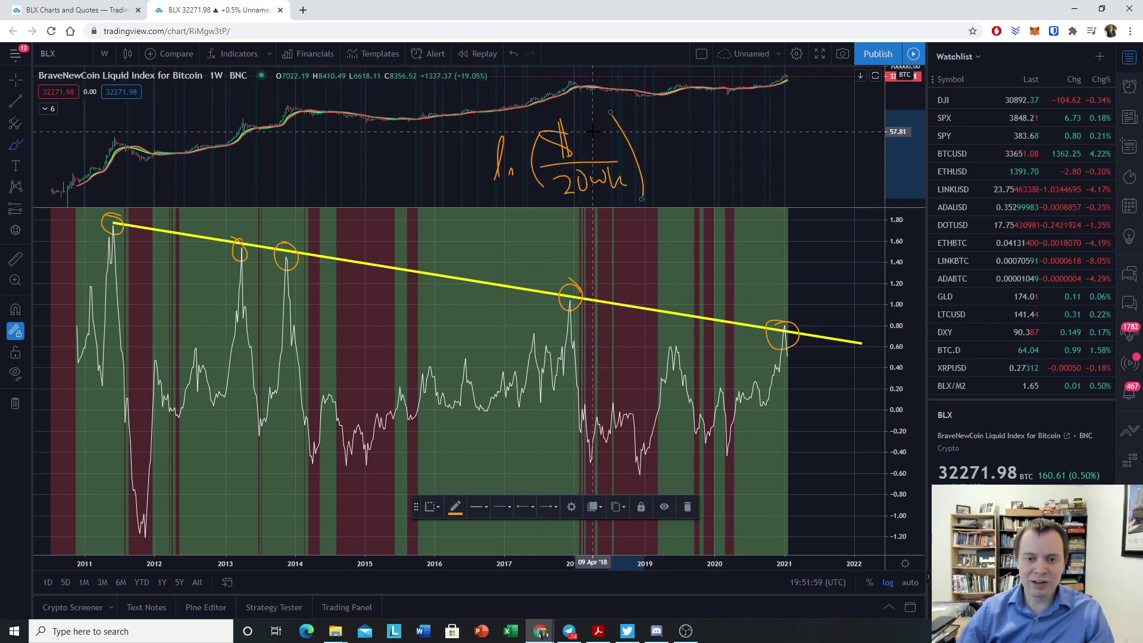
mouse_move(657, 161)
left_mouse_down()
mouse_move(667, 148)
mouse_move(695, 176)
mouse_move(723, 174)
left_mouse_up()
mouse_move(751, 130)
left_mouse_down()
mouse_move(749, 169)
mouse_move(767, 158)
left_mouse_up()
mouse_move(769, 116)
left_mouse_down()
mouse_move(783, 138)
mouse_move(775, 162)
mouse_move(811, 148)
left_mouse_up()
left_click_drag(803, 136, 834, 153)
scroll(887, 305, "down", 2)
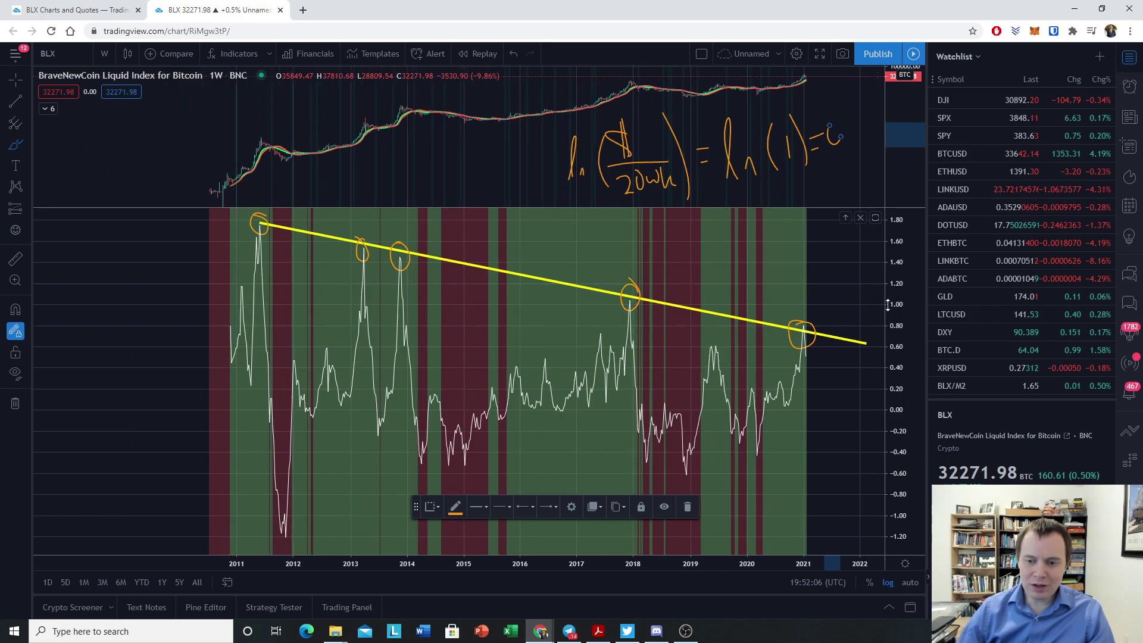
scroll(887, 306, "up", 2)
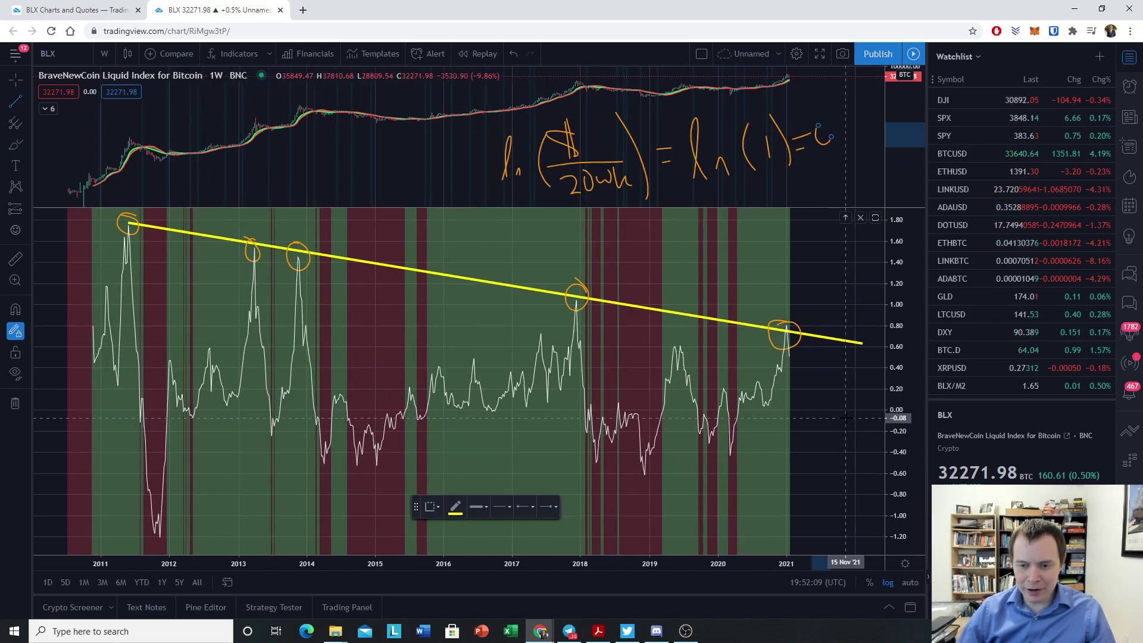
Draw a yellow horizontal line at 0.00 and circle where the curve touches it in 2019.
left_click_drag(845, 410, 75, 410)
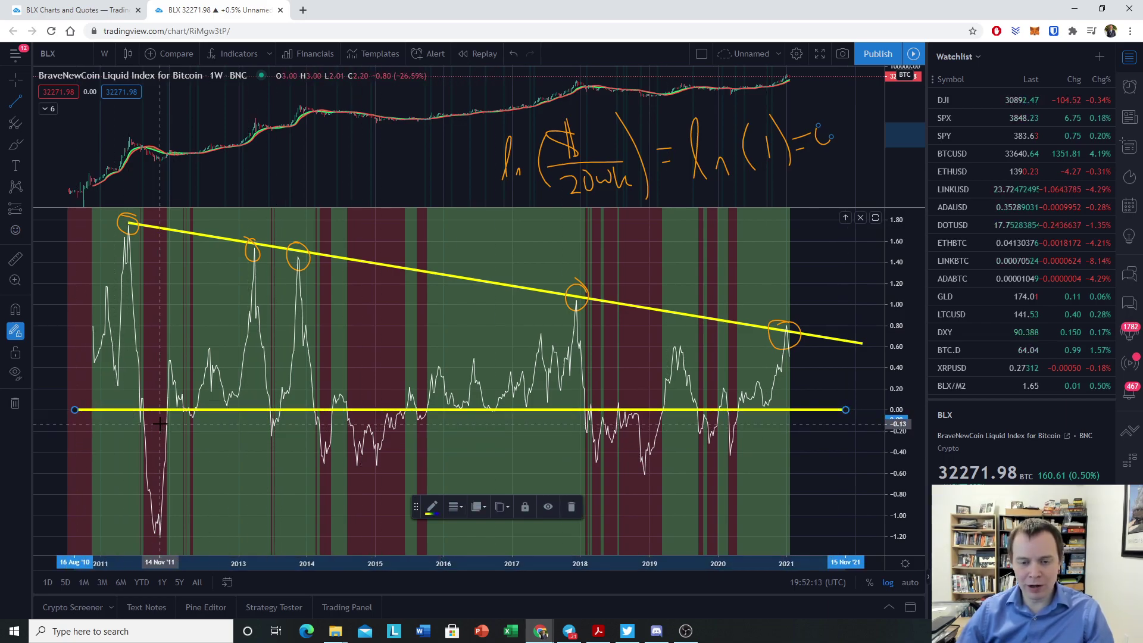
left_click(16, 145)
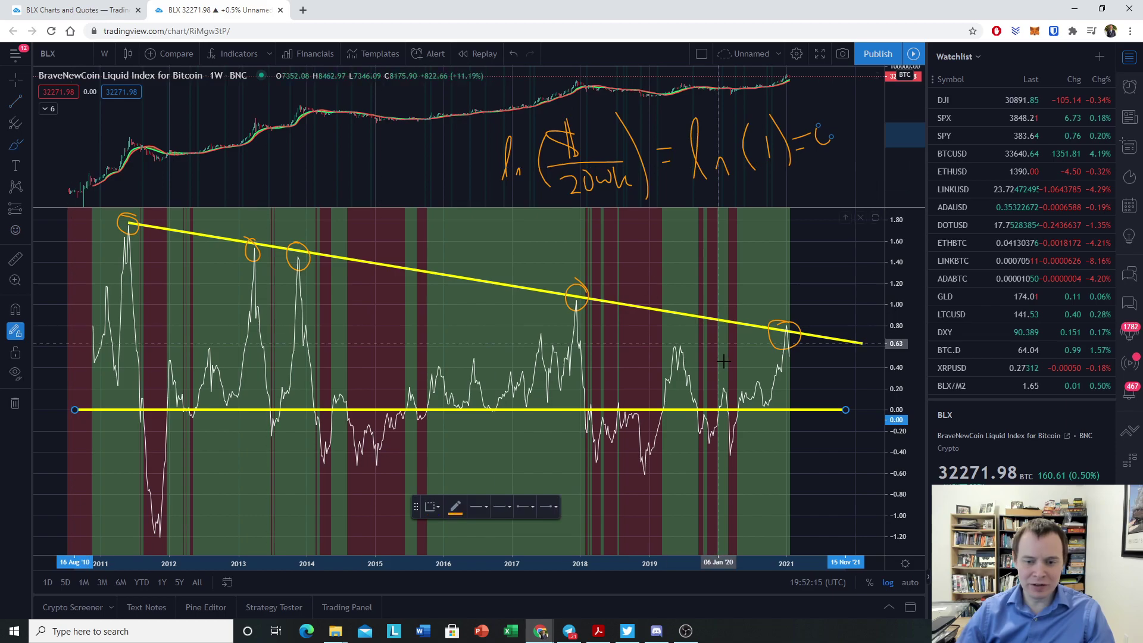
left_click_drag(662, 401, 699, 407)
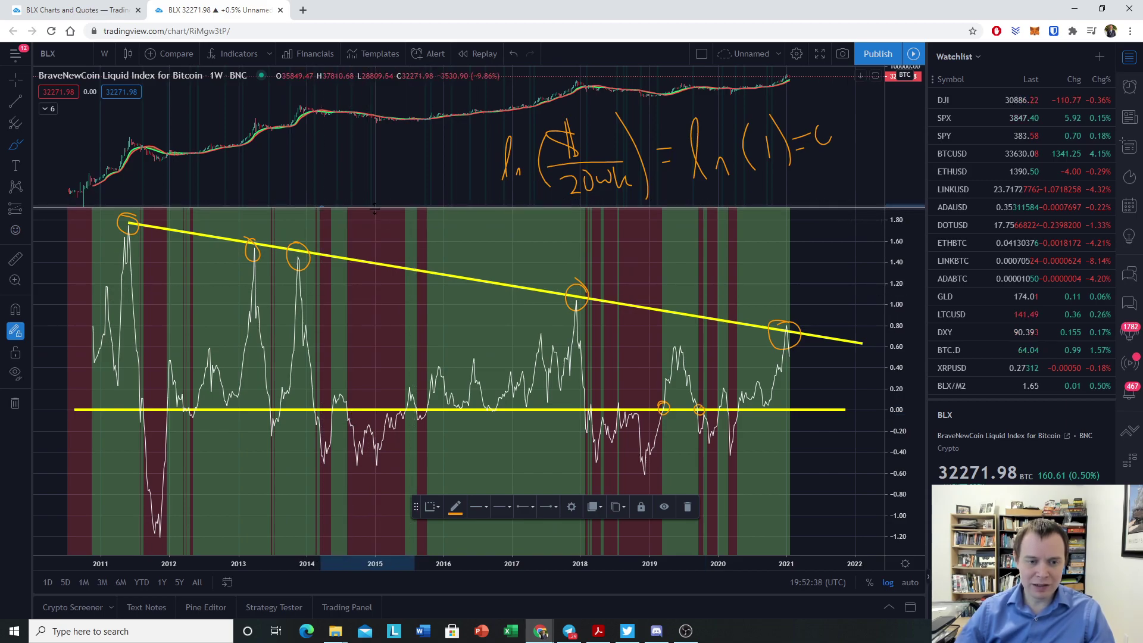
Resize the price and indicator panes and circle the late-2013 price peak.
left_click_drag(375, 207, 407, 483)
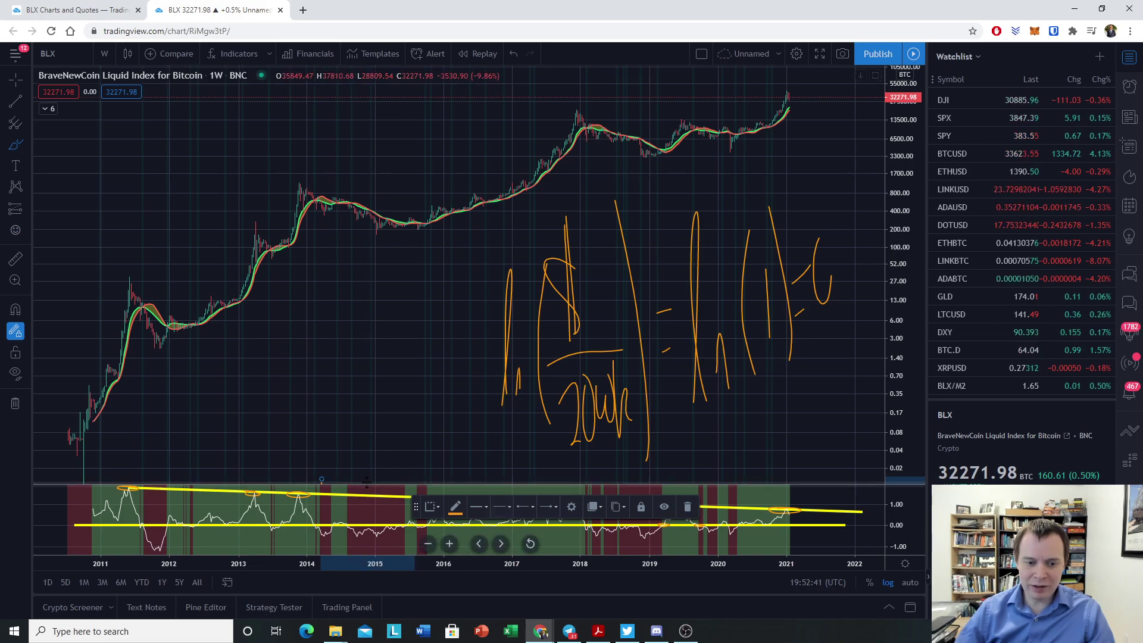
left_click_drag(377, 483, 378, 198)
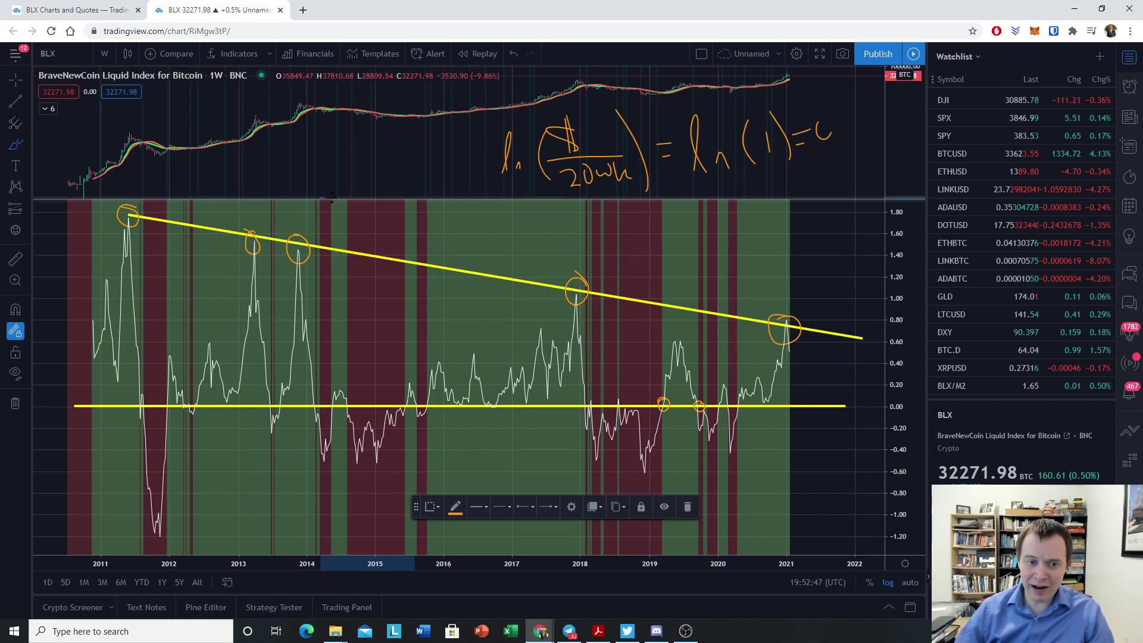
left_click_drag(300, 198, 304, 479)
mouse_move(303, 176)
left_mouse_down()
mouse_move(294, 190)
mouse_move(302, 177)
left_mouse_up()
left_click_drag(455, 479, 452, 211)
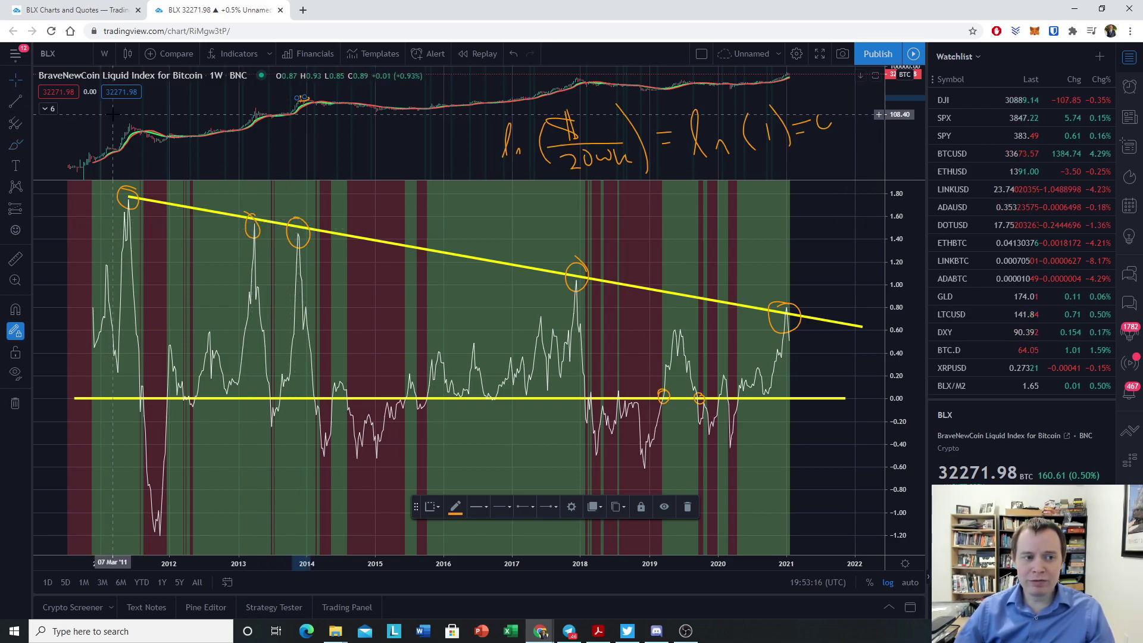
Shrink the price pane and bring empty future dates into view on the right.
mouse_move(119, 120)
left_mouse_down()
mouse_move(119, 143)
mouse_move(36, 136)
mouse_move(122, 143)
left_mouse_up()
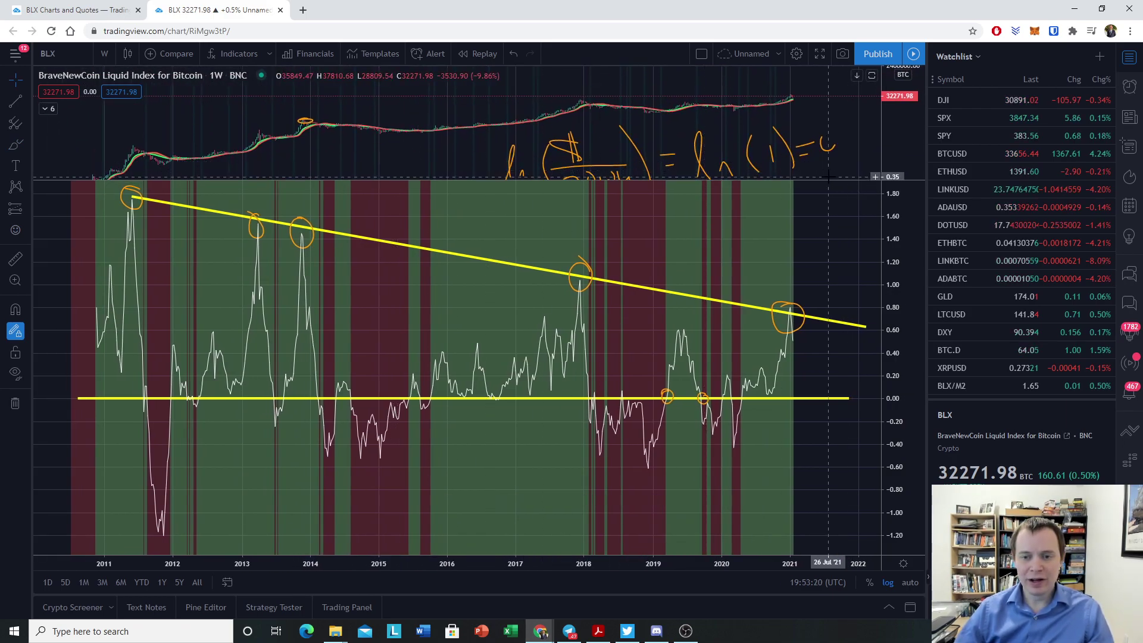
left_click_drag(823, 180, 823, 149)
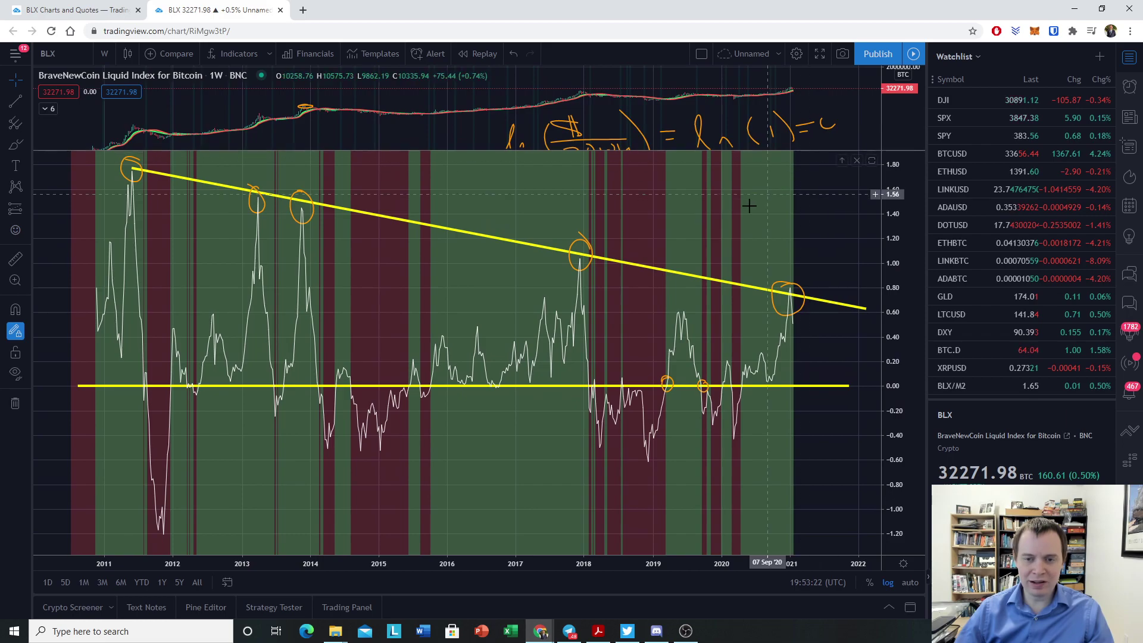
scroll(482, 434, "down", 3)
left_click_drag(684, 387, 467, 387)
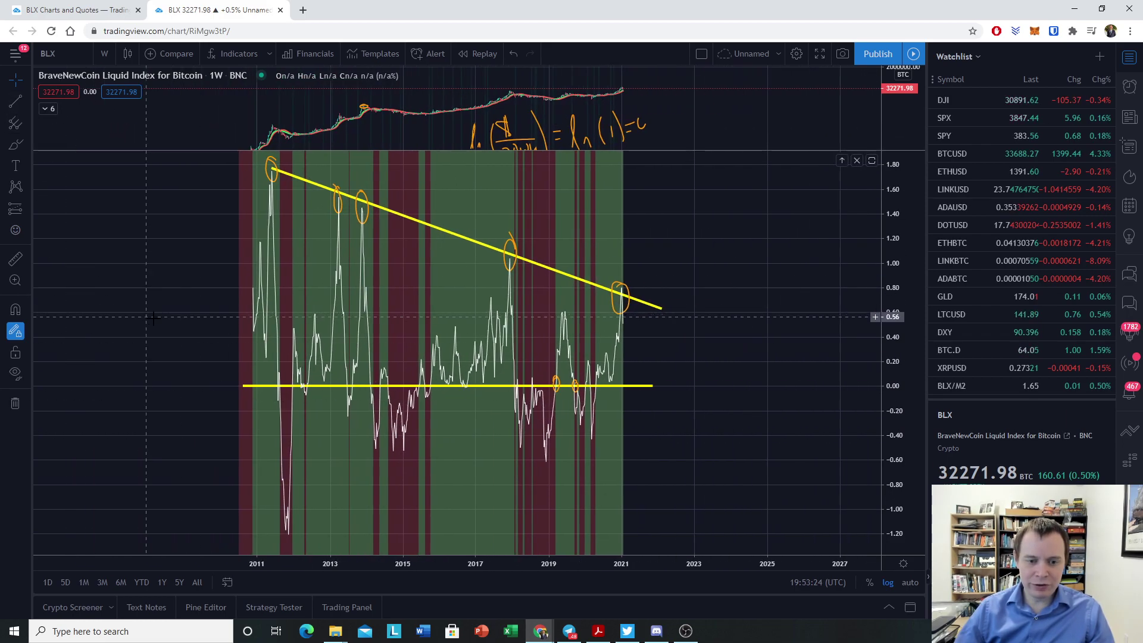
scroll(683, 387, "up", 2)
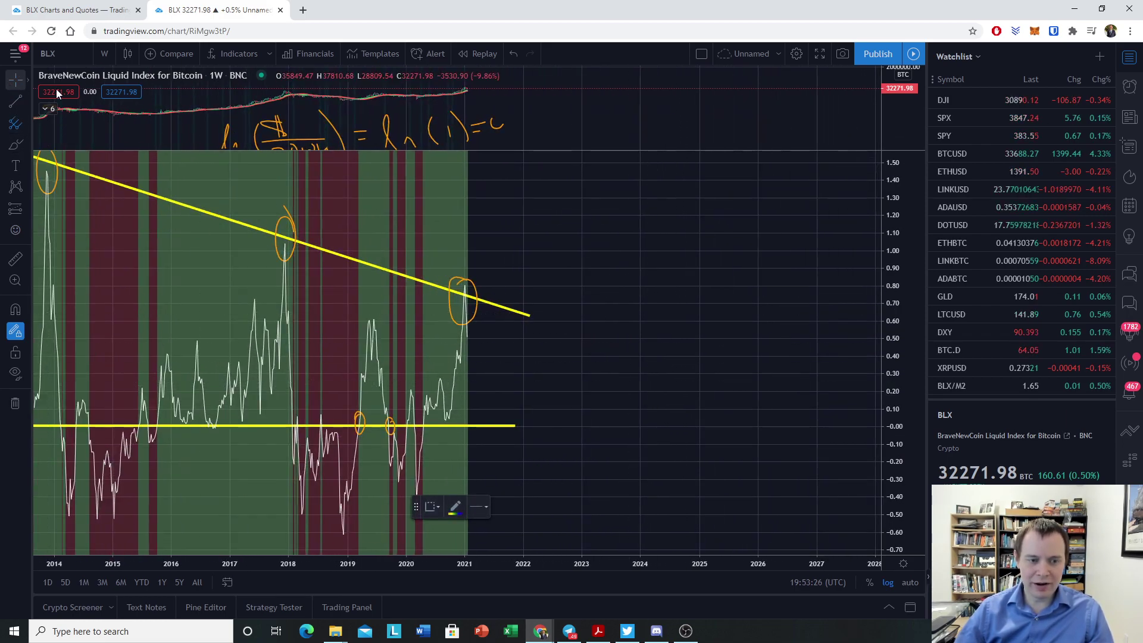
Extend the descending trendline and zero line so they meet near zero around 2028.
mouse_move(530, 319)
left_mouse_down()
mouse_move(722, 365)
mouse_move(871, 419)
left_mouse_up()
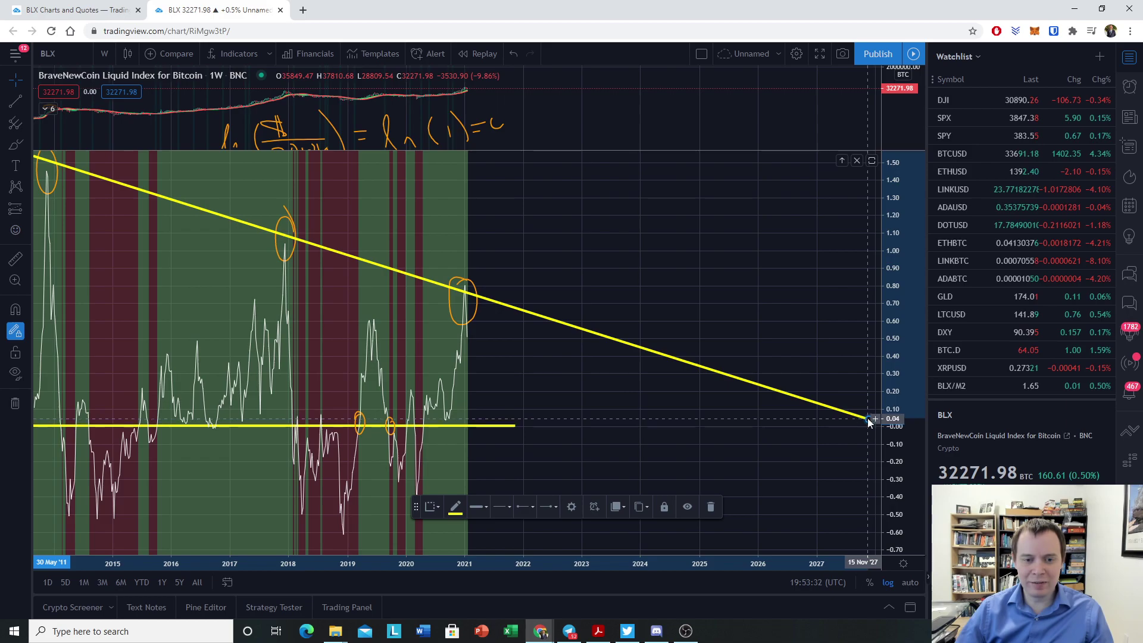
scroll(856, 334, "down", 3)
left_click_drag(856, 334, 775, 372)
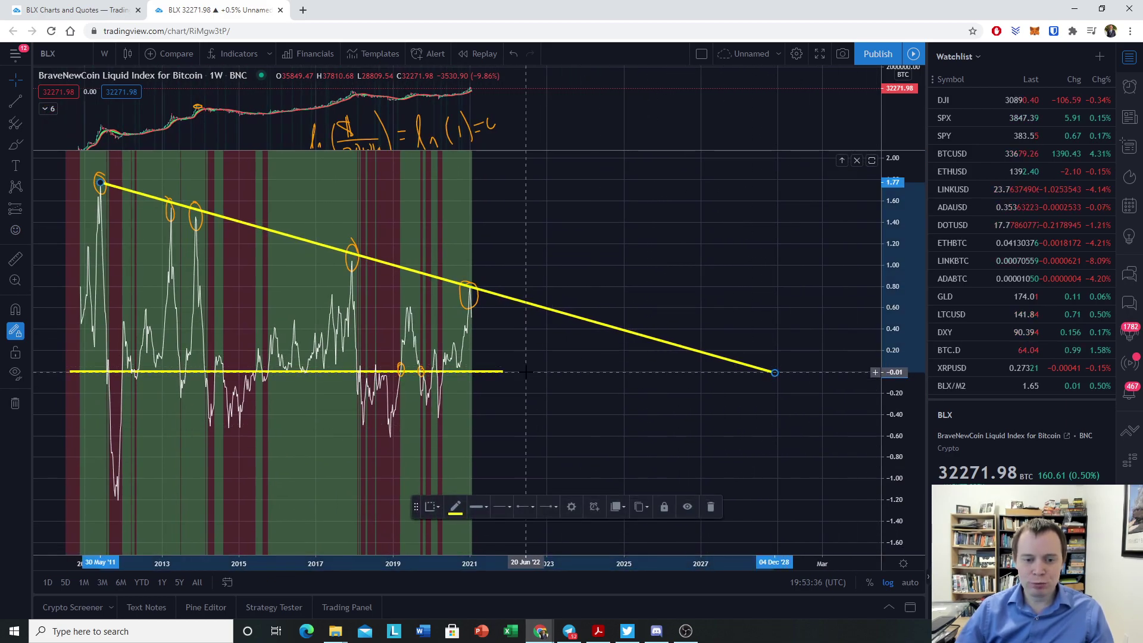
left_click_drag(500, 374, 770, 371)
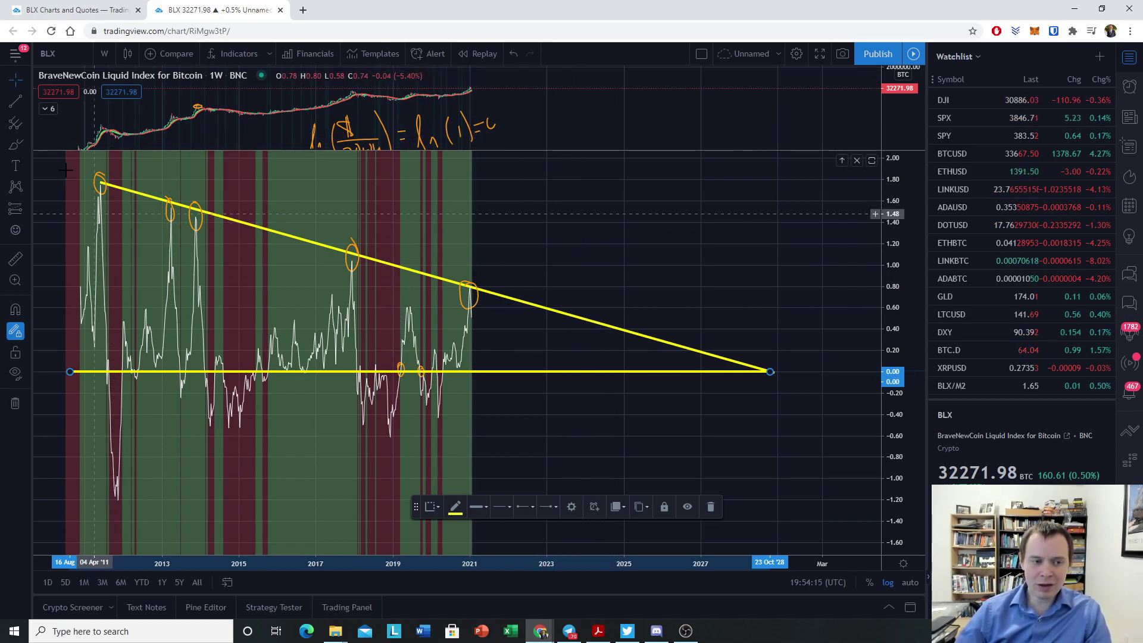
Loop the 2011 and 2014–2016 below-zero stretches in orange, then reframe to show history from 2011.
left_click(15, 145)
mouse_move(126, 375)
left_mouse_down()
mouse_move(94, 513)
mouse_move(143, 393)
mouse_move(162, 387)
mouse_move(238, 433)
mouse_move(309, 409)
mouse_move(301, 395)
left_mouse_up()
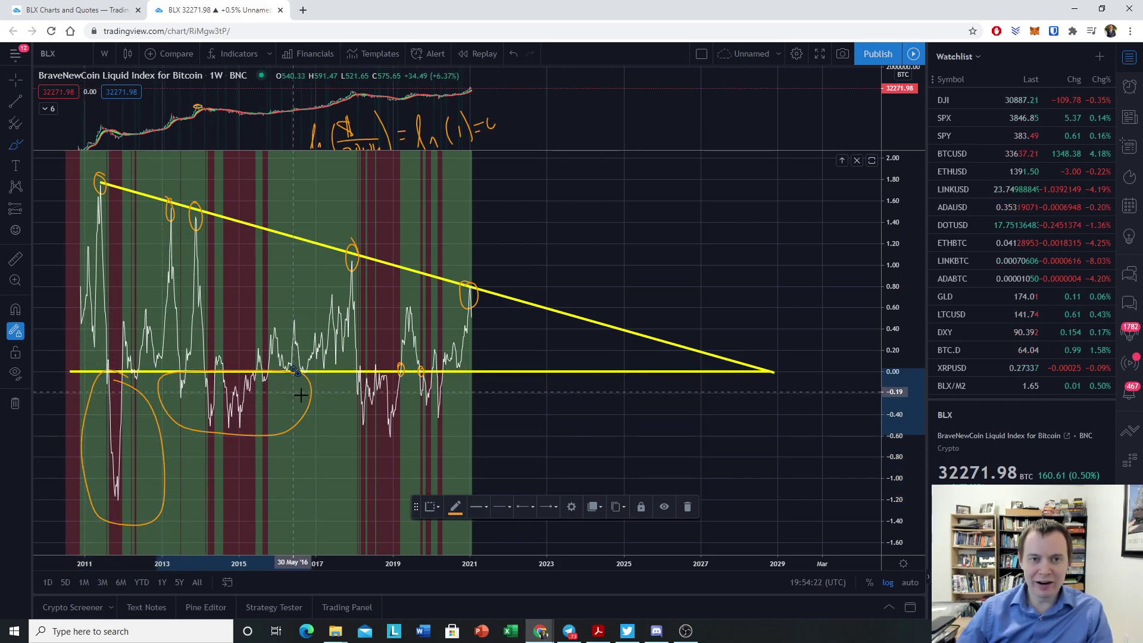
mouse_move(360, 374)
left_mouse_down()
mouse_move(347, 417)
mouse_move(506, 416)
mouse_move(485, 373)
mouse_move(461, 372)
left_mouse_up()
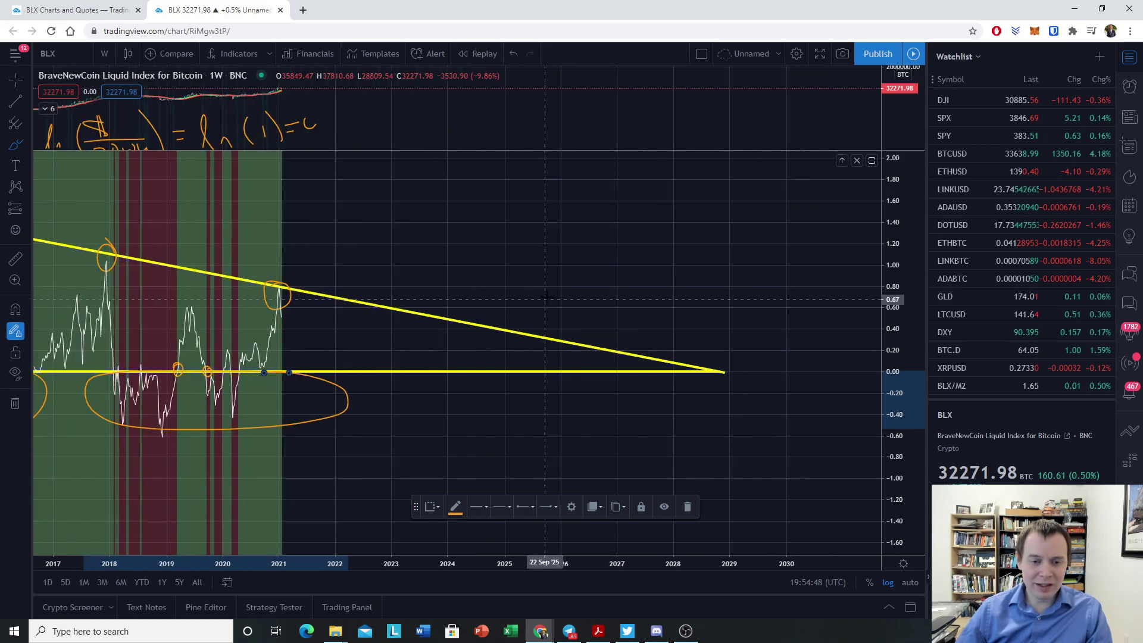
scroll(466, 319, "up", 3)
left_click_drag(392, 200, 754, 225)
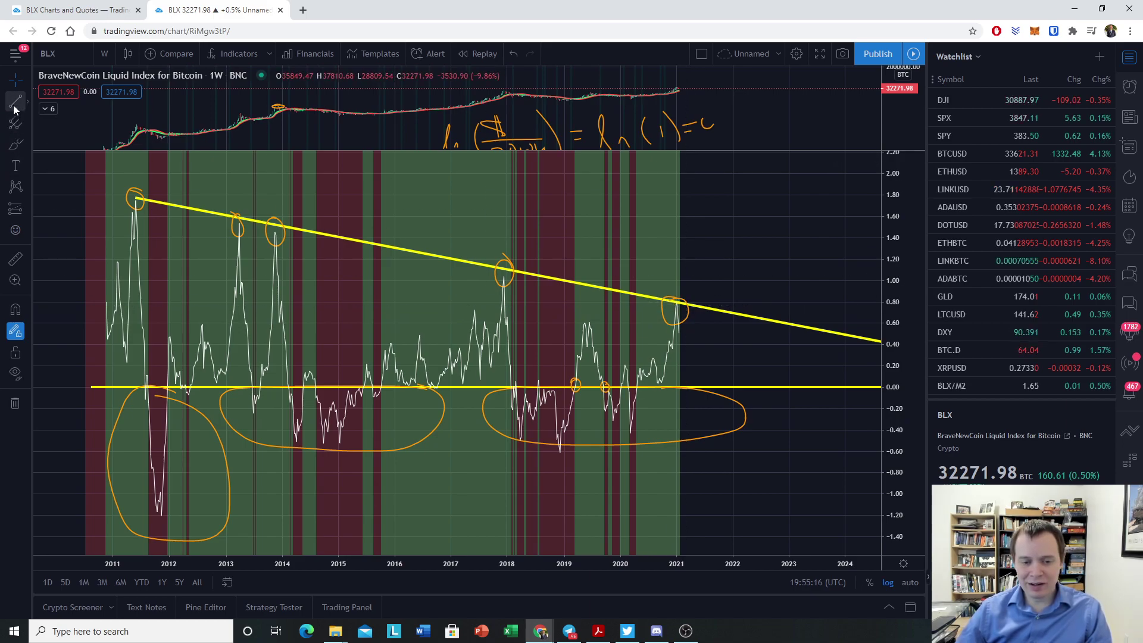
Draw a rising line from the 2014 zero crossing up to the 2018 peak.
left_click(461, 387)
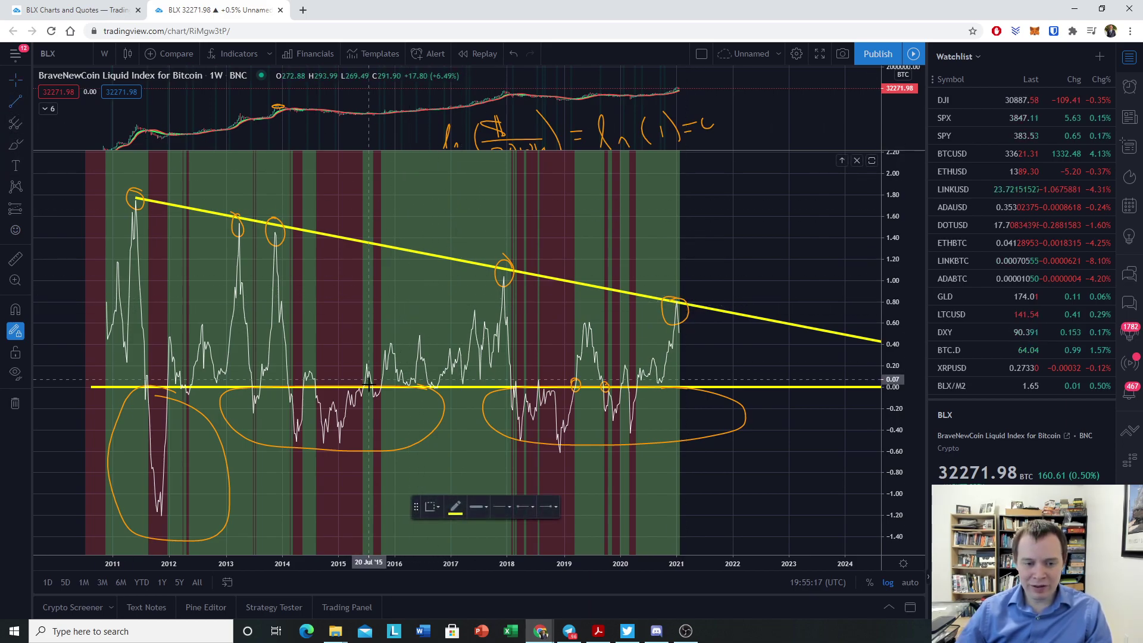
left_click(298, 388)
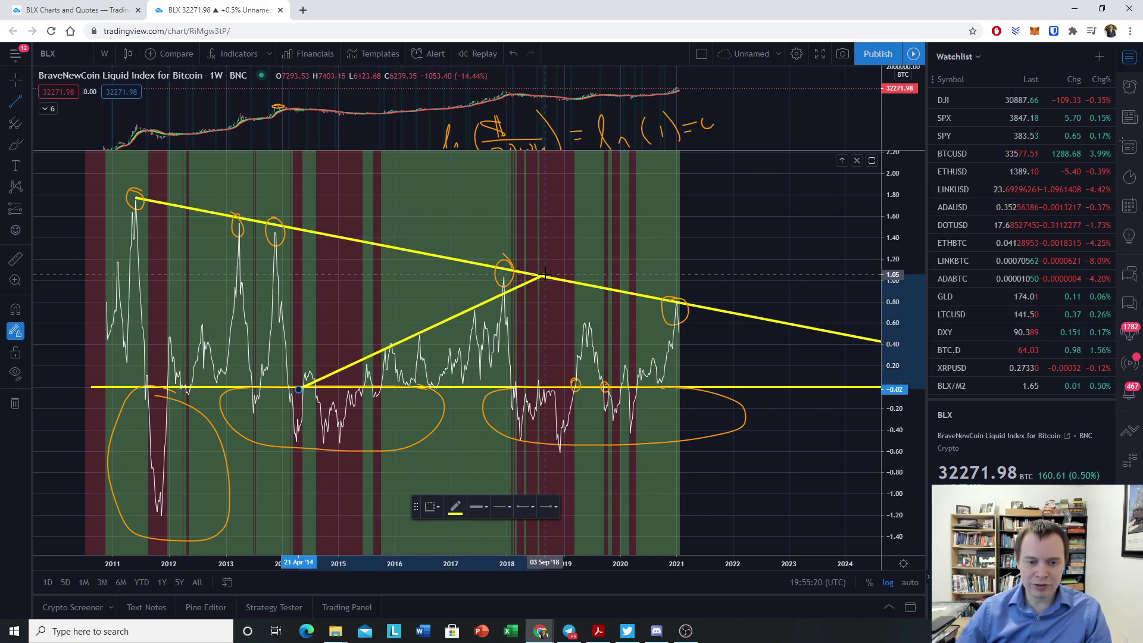
left_click(545, 274)
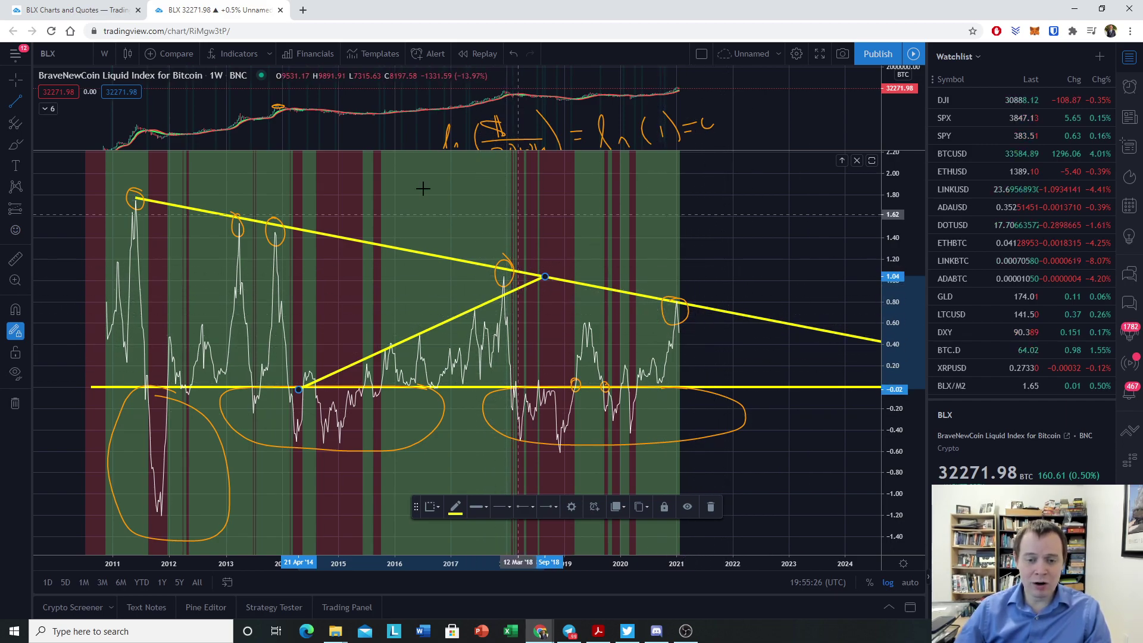
left_click_drag(683, 396, 587, 370)
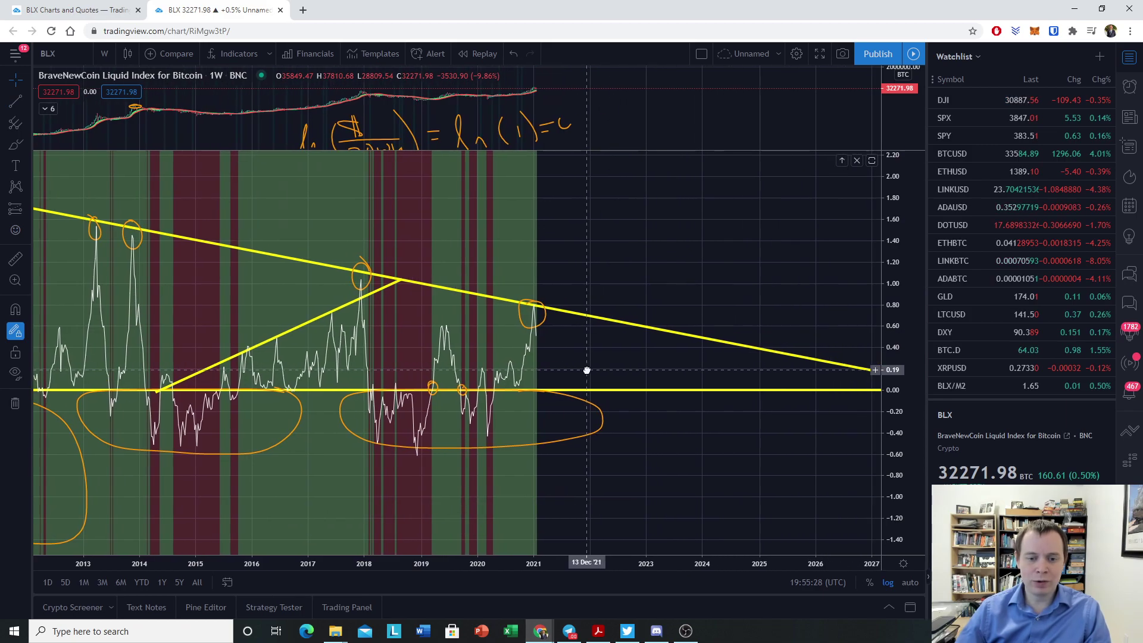
left_click(16, 101)
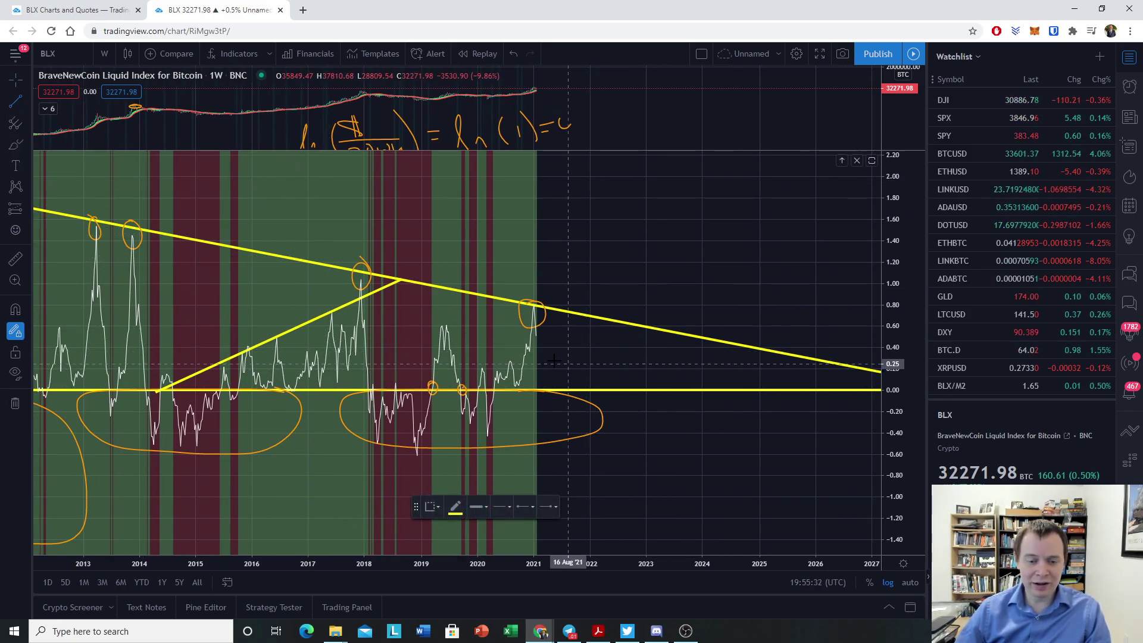
Draw a rising line from the April 2019 peak toward 2024, circling the 2019 and projected 2022 peaks.
left_click(437, 325)
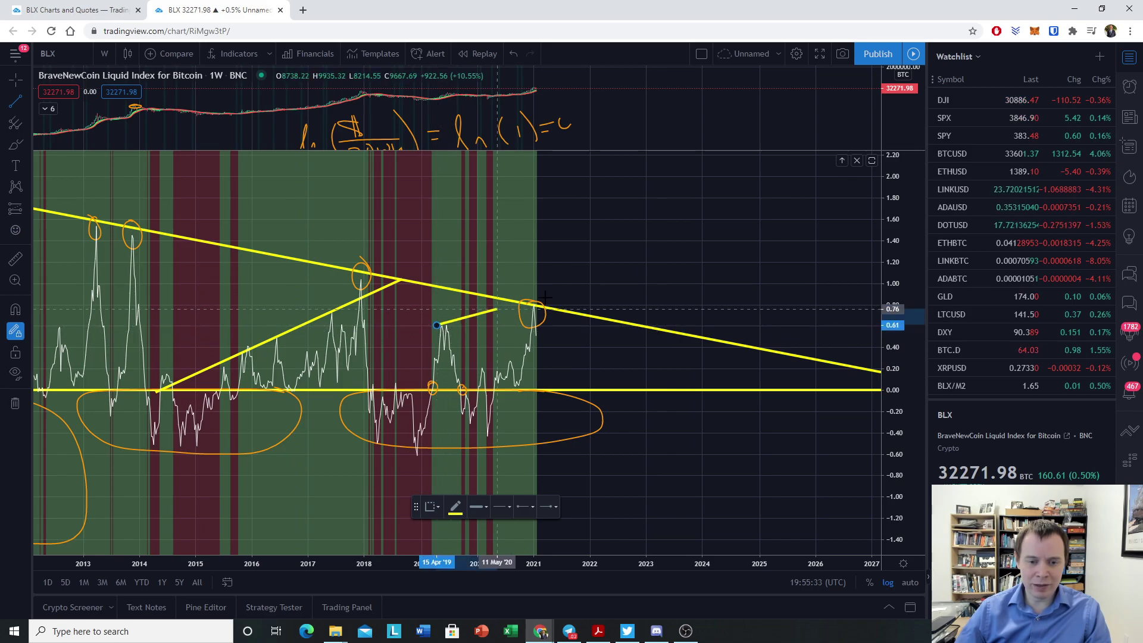
left_click(702, 271)
left_click(15, 144)
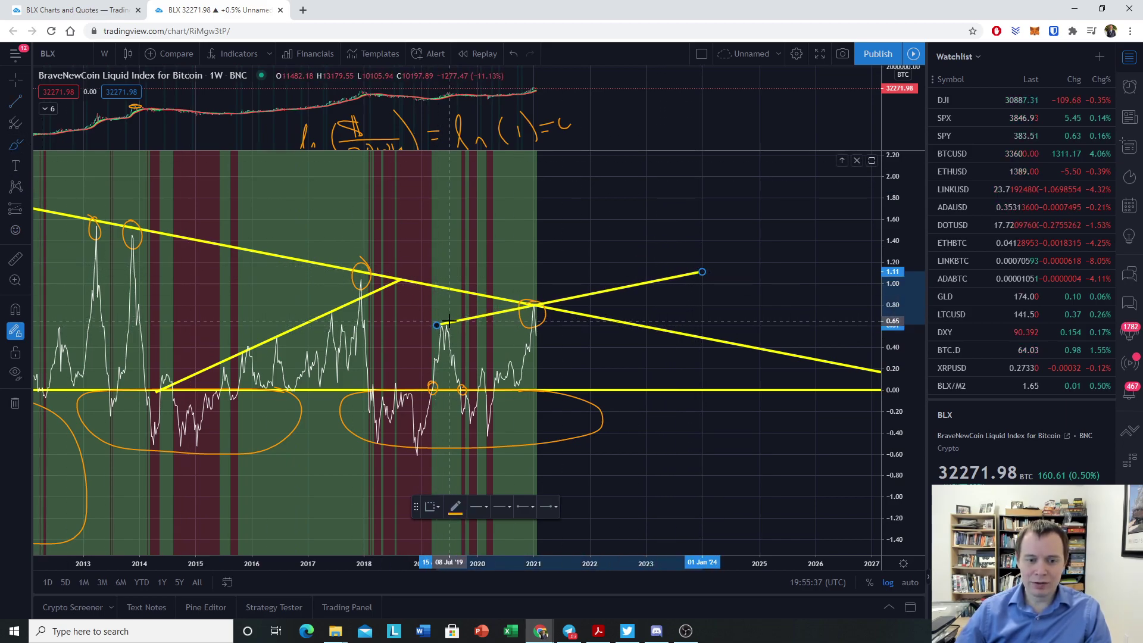
left_click_drag(434, 337, 447, 318)
left_click_drag(535, 303, 535, 305)
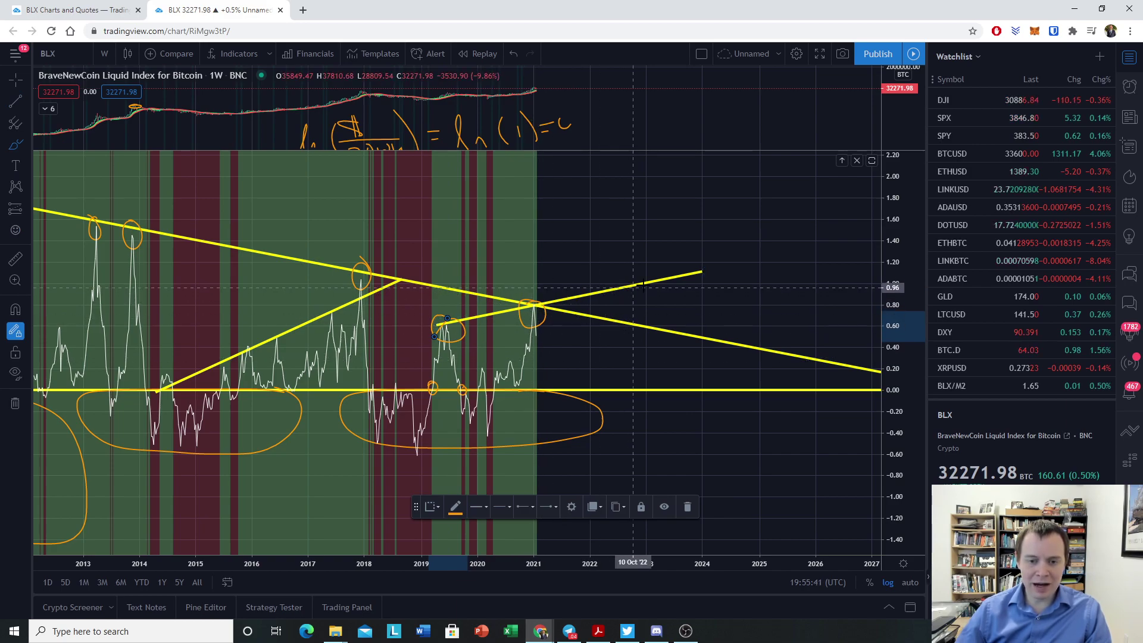
mouse_move(636, 278)
left_mouse_down()
mouse_move(638, 298)
mouse_move(636, 278)
left_mouse_up()
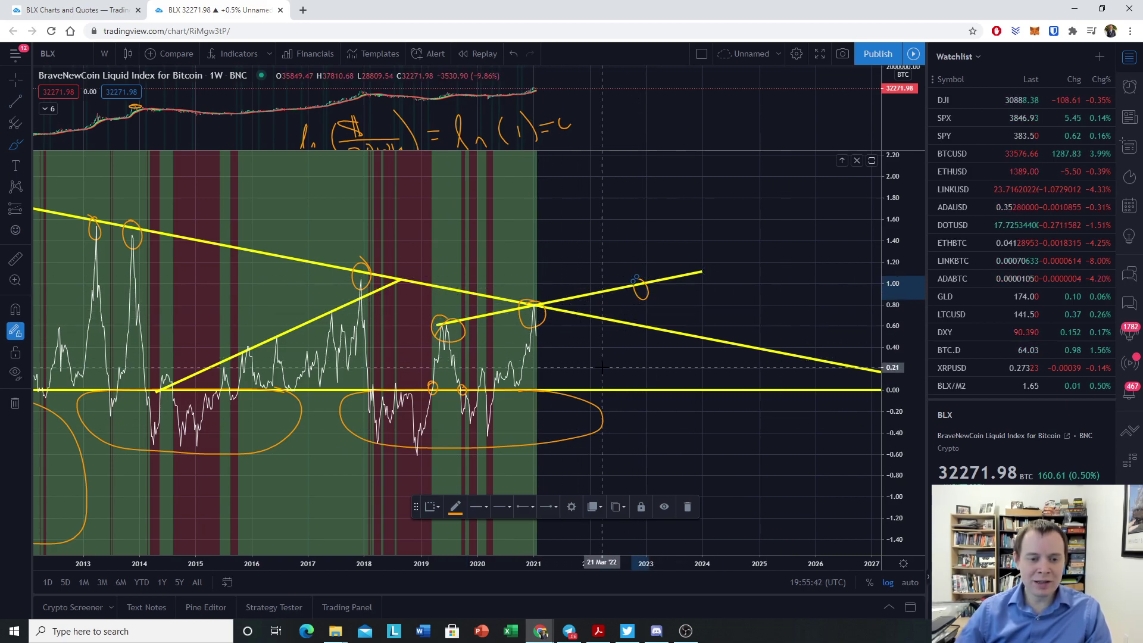
Reframe the chart to show all annotations from 2011 onward.
scroll(602, 367, "down", 3)
scroll(669, 386, "up", 2)
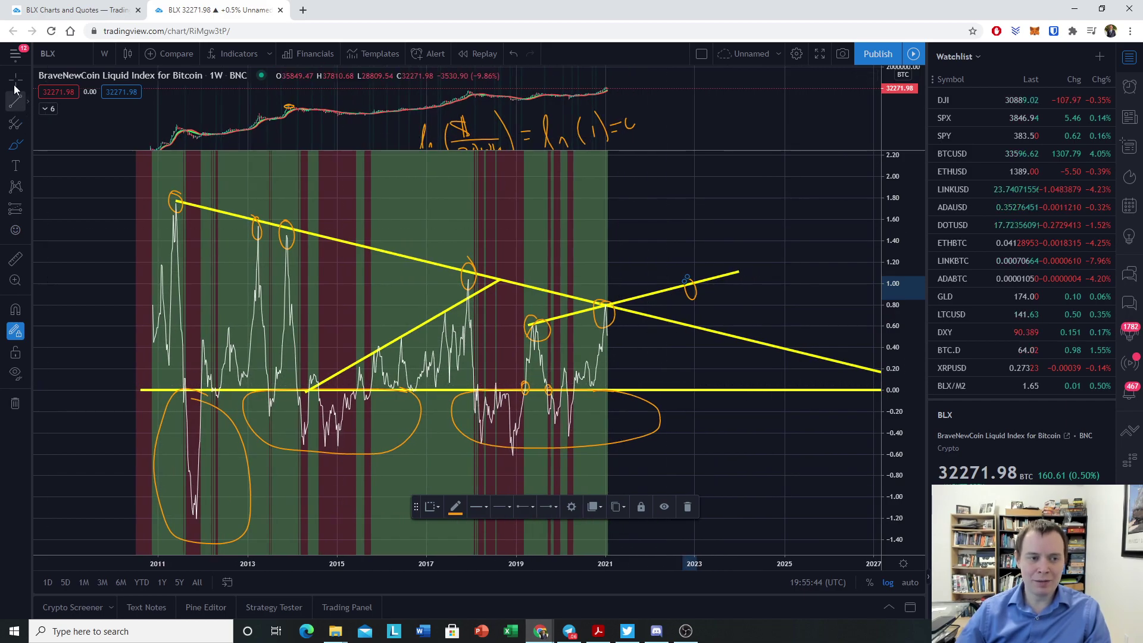
left_click_drag(171, 272, 307, 306)
scroll(308, 305, "up", 2)
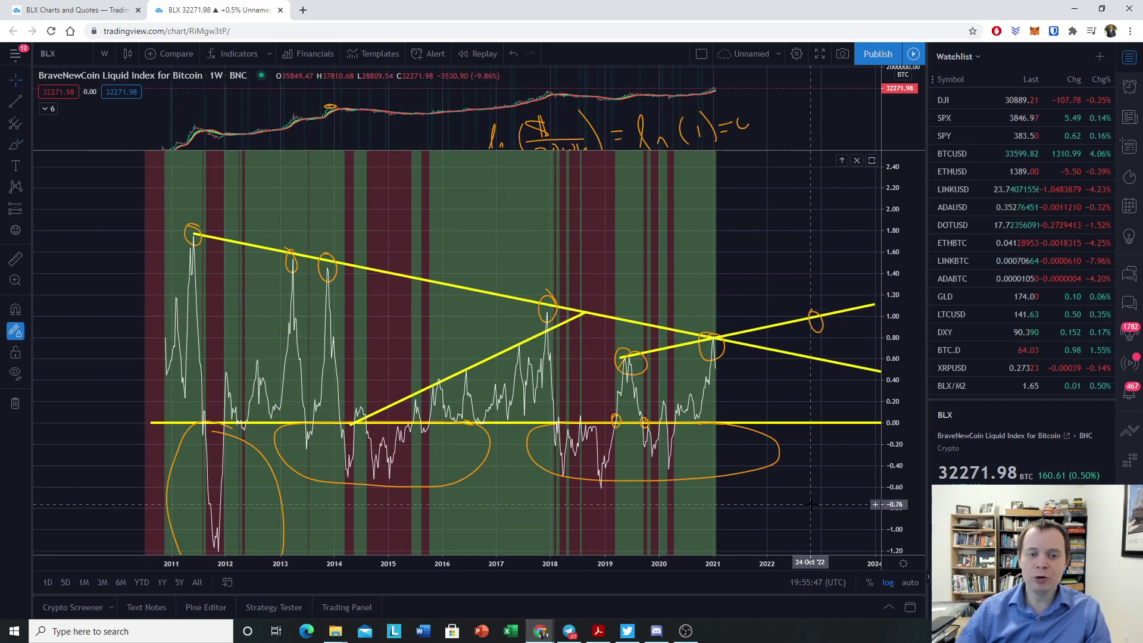
left_click_drag(816, 483, 738, 458)
Remove all drawings from the chart and reframe the bare oscillator and price view.
right_click(738, 458)
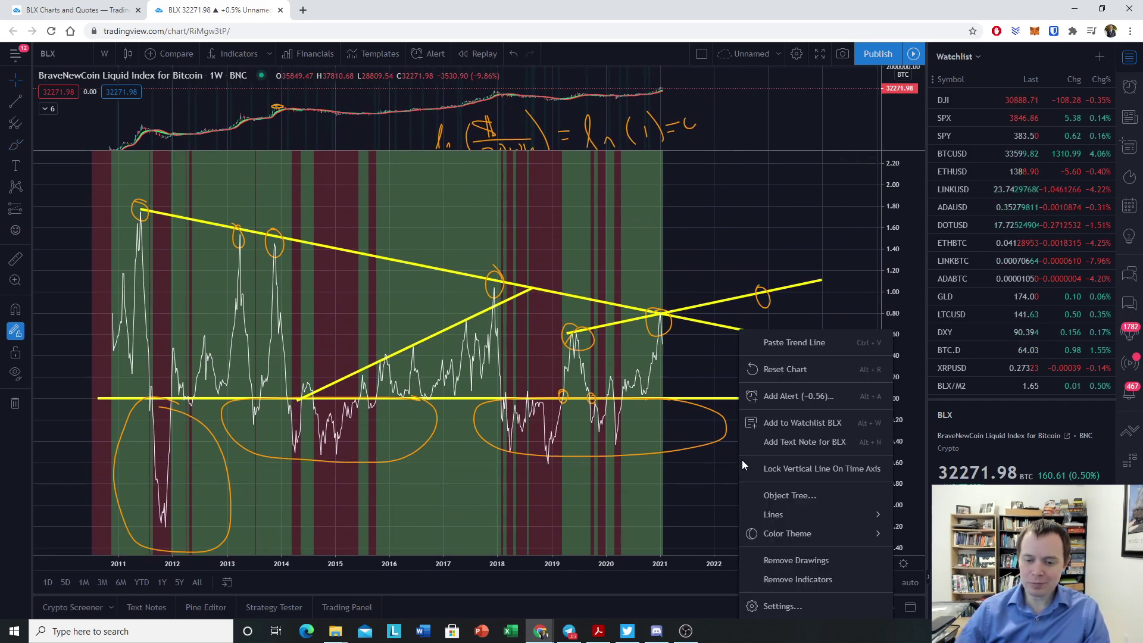
left_click(820, 561)
left_click_drag(465, 331, 586, 337)
scroll(586, 336, "up", 1)
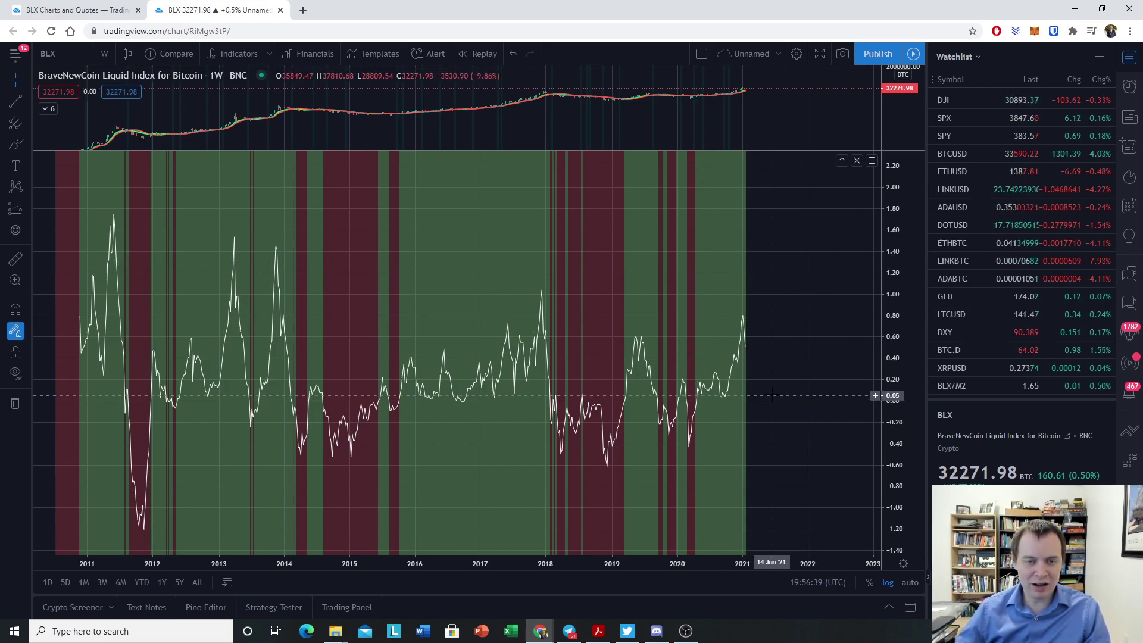
Enlarge the oscillator pane to fill most of the chart, then draw and delete a test brush stroke.
left_click_drag(522, 150, 538, 415)
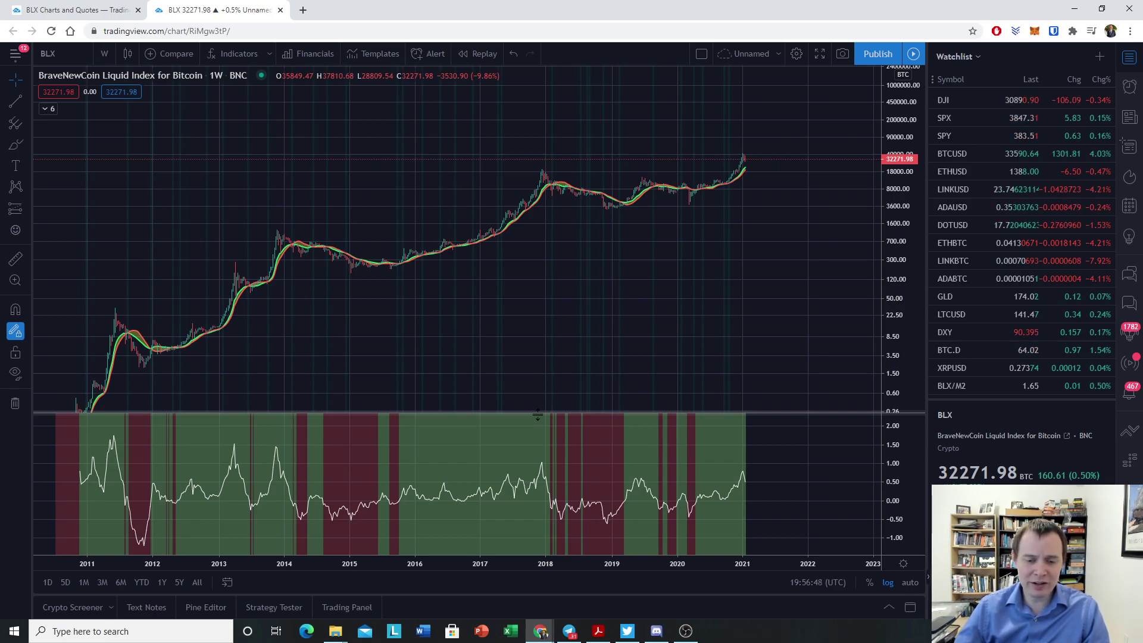
left_click_drag(538, 415, 526, 232)
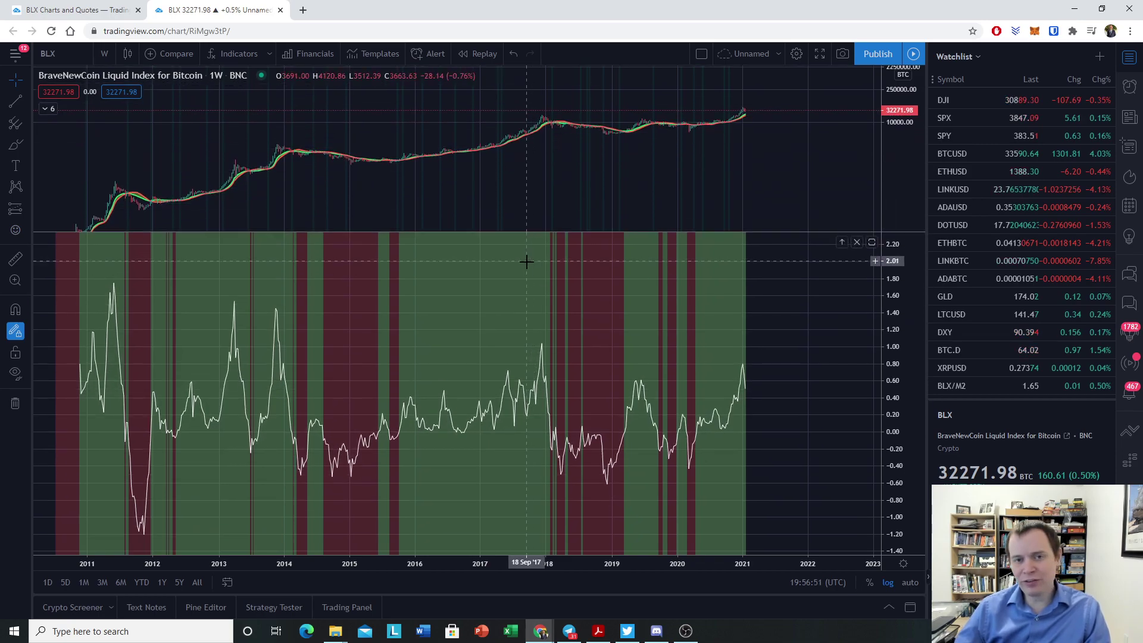
left_click(16, 144)
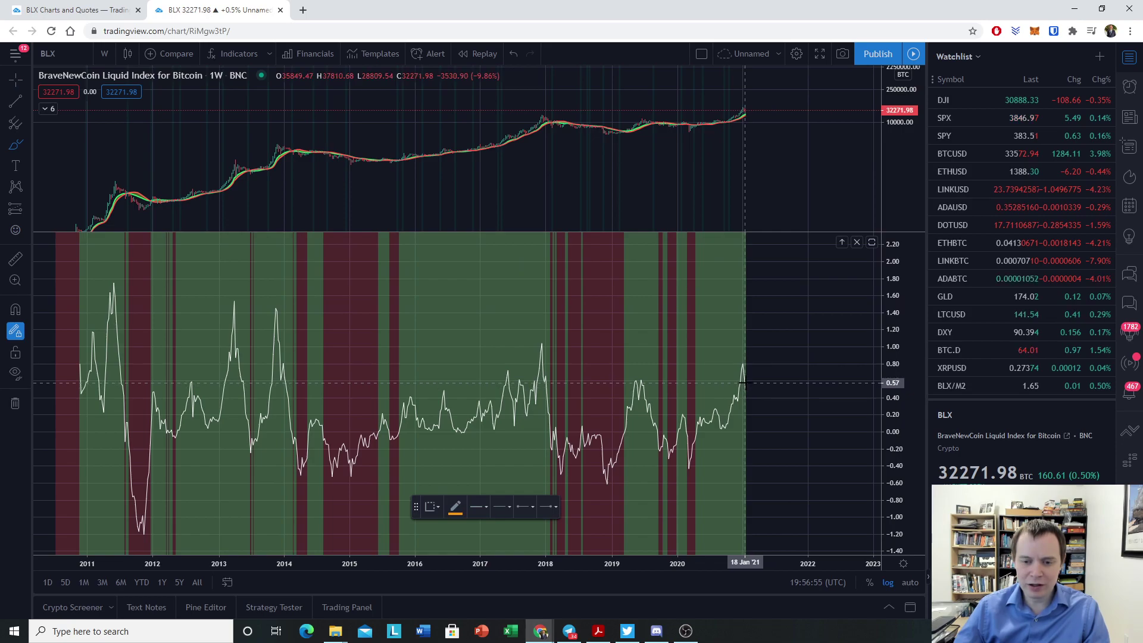
left_click_drag(744, 386, 763, 405)
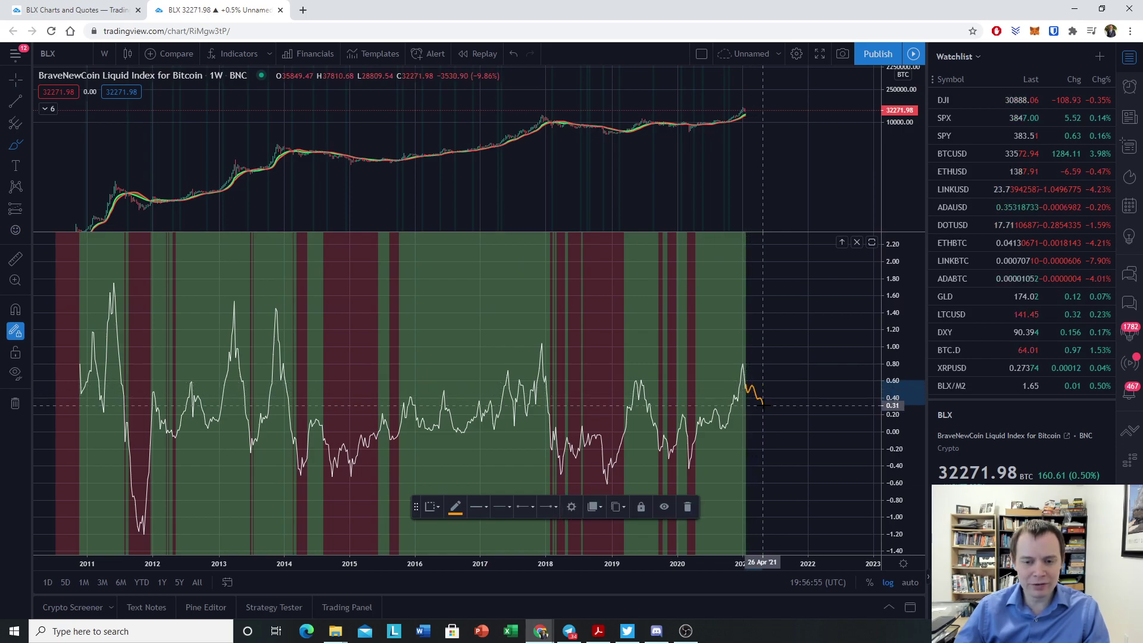
left_click(688, 507)
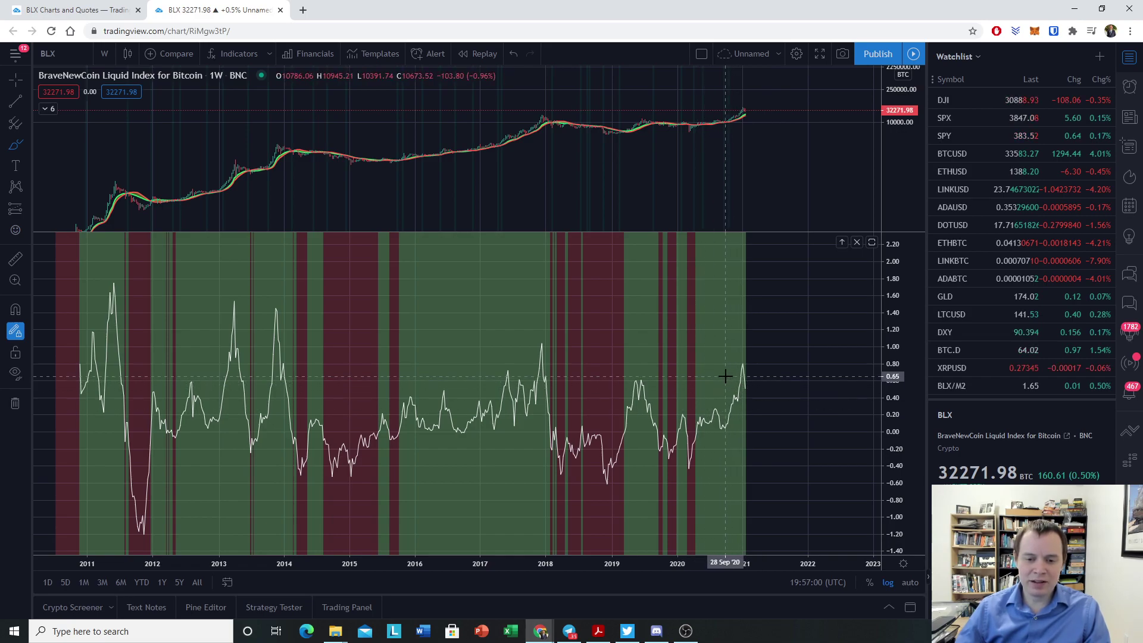
Circle the mid-2015, 2019, 2021 and 2013 oscillator peaks in orange with the Brush.
left_click(27, 144)
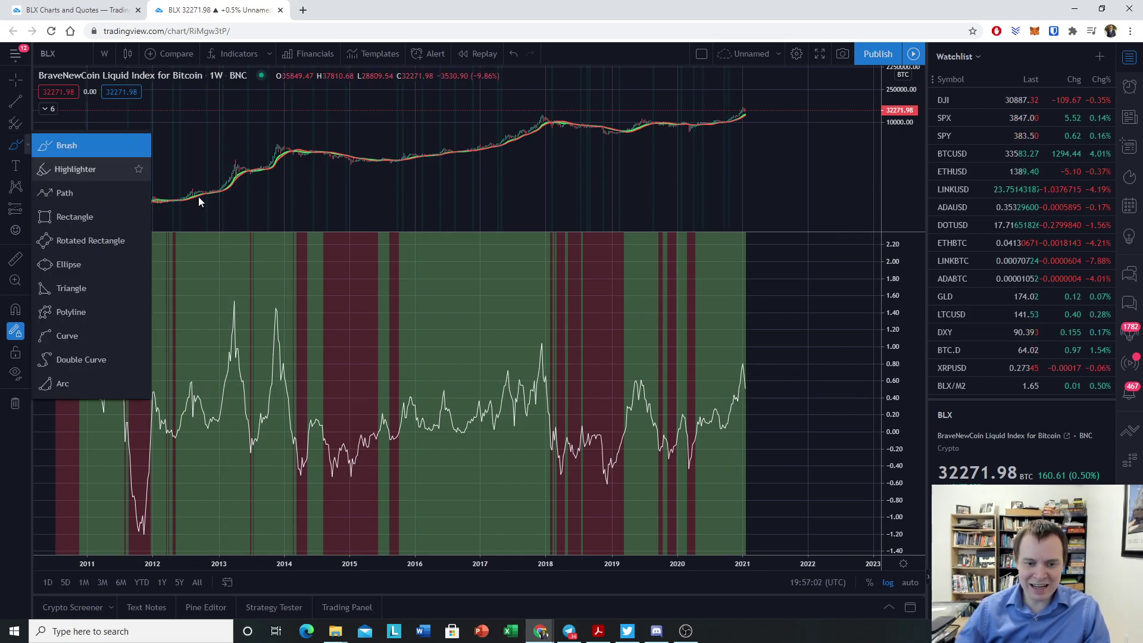
left_click_drag(376, 414, 508, 370)
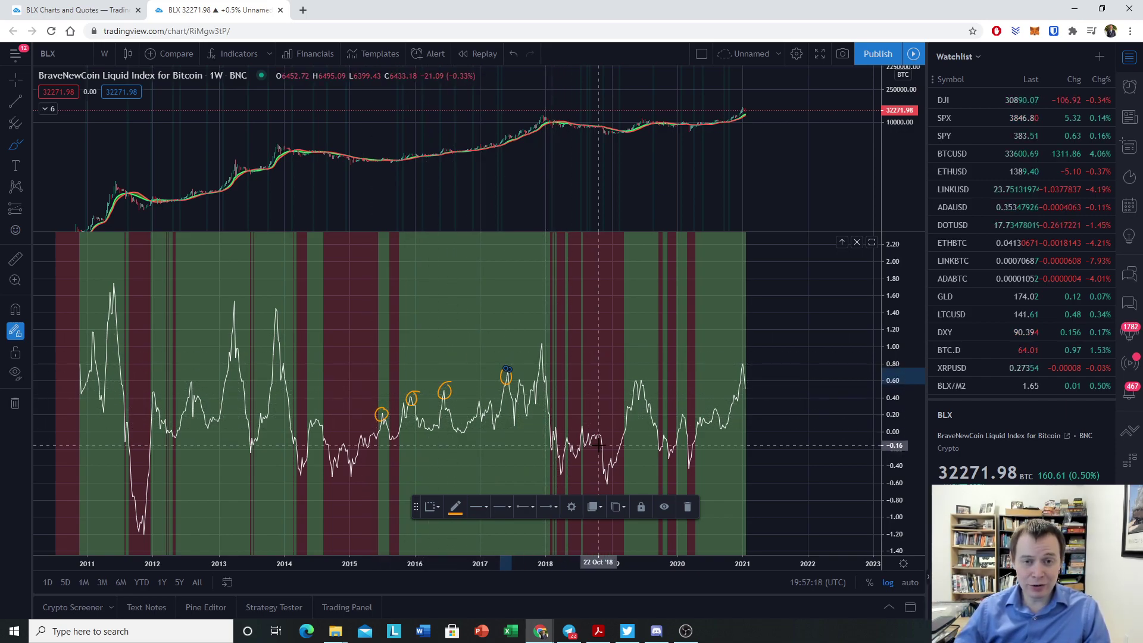
mouse_move(647, 378)
left_mouse_down()
mouse_move(629, 382)
mouse_move(644, 392)
left_mouse_up()
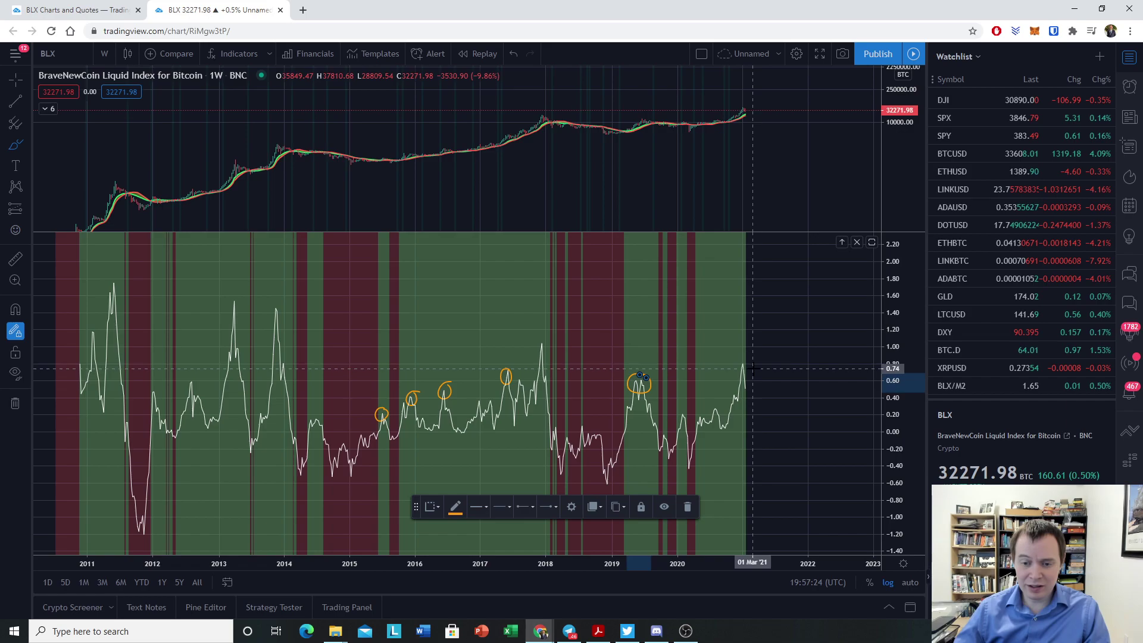
mouse_move(744, 360)
left_mouse_down()
mouse_move(736, 370)
mouse_move(744, 364)
left_mouse_up()
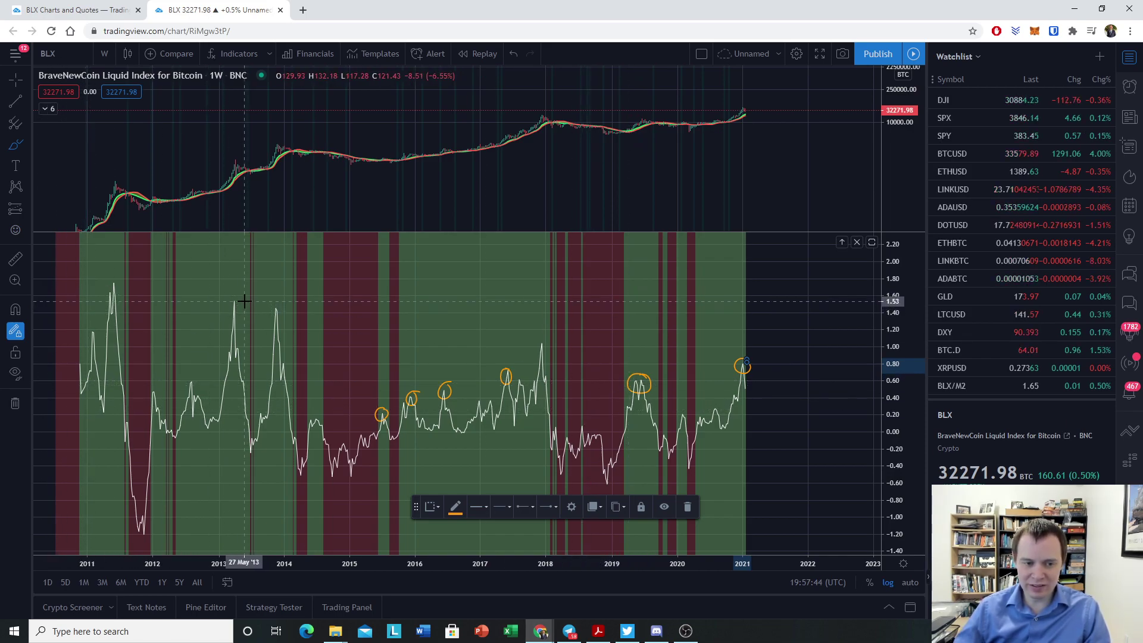
mouse_move(241, 302)
left_mouse_down()
mouse_move(227, 312)
mouse_move(272, 312)
left_mouse_up()
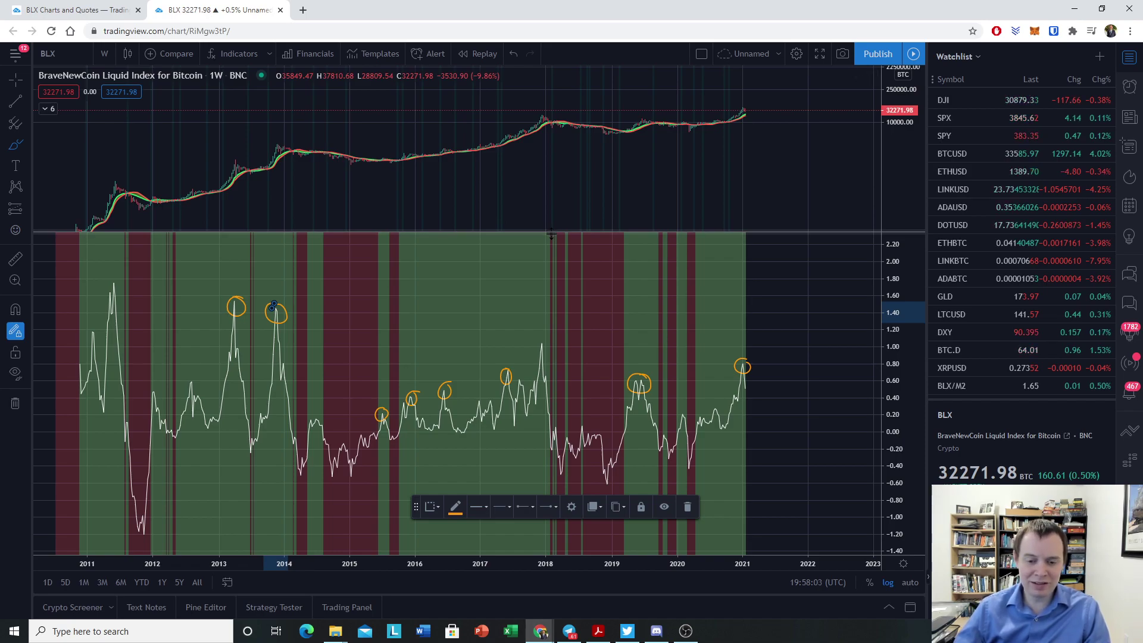
Draw the upper and lower rising channel trend lines from 2018 into 2022.
left_click(13, 101)
left_click(567, 400)
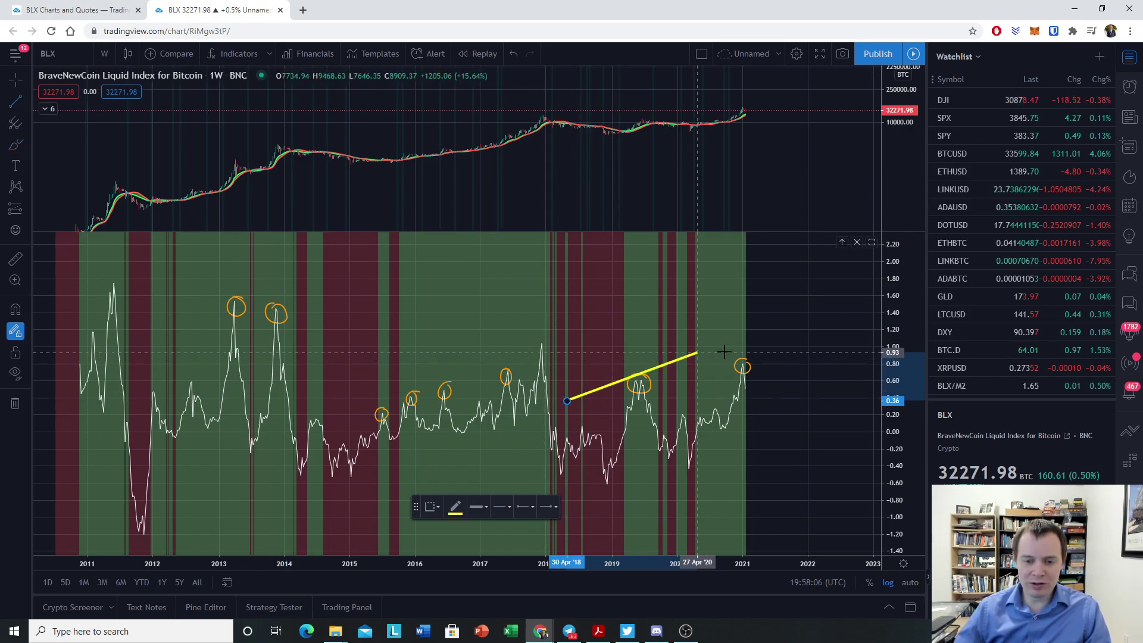
left_click(826, 344)
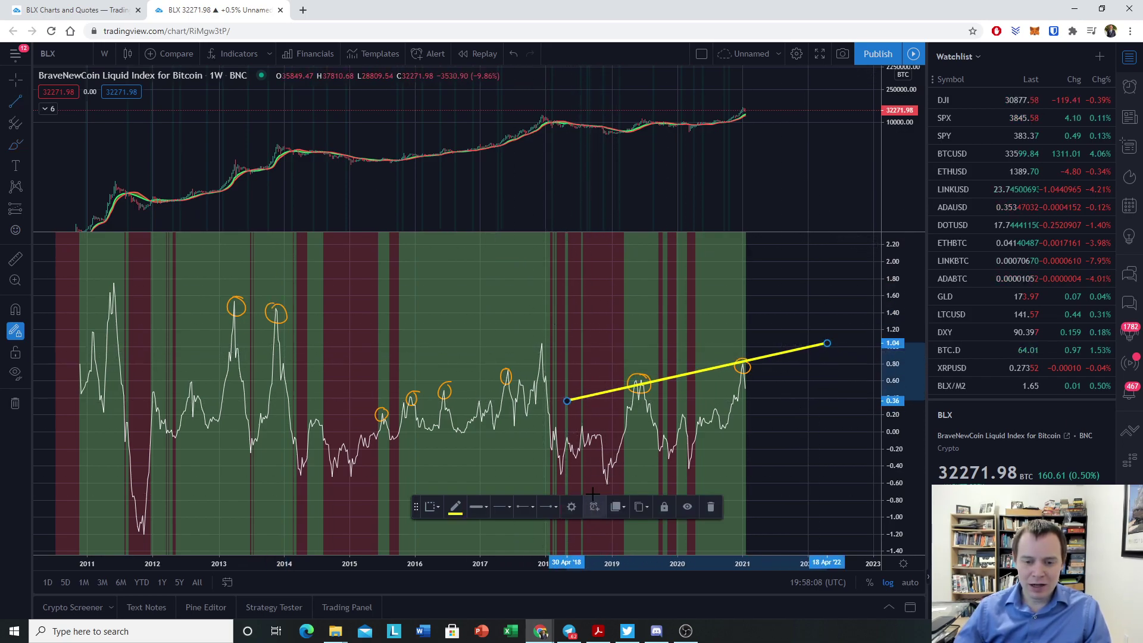
left_click_drag(883, 378, 880, 411)
left_click(544, 484)
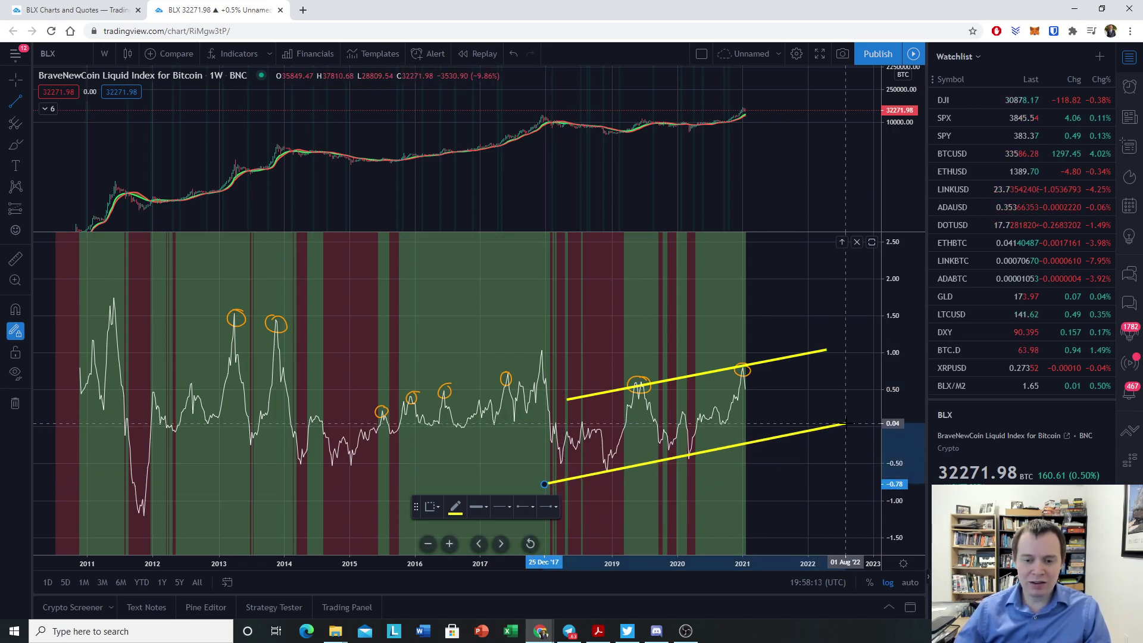
left_click(846, 423)
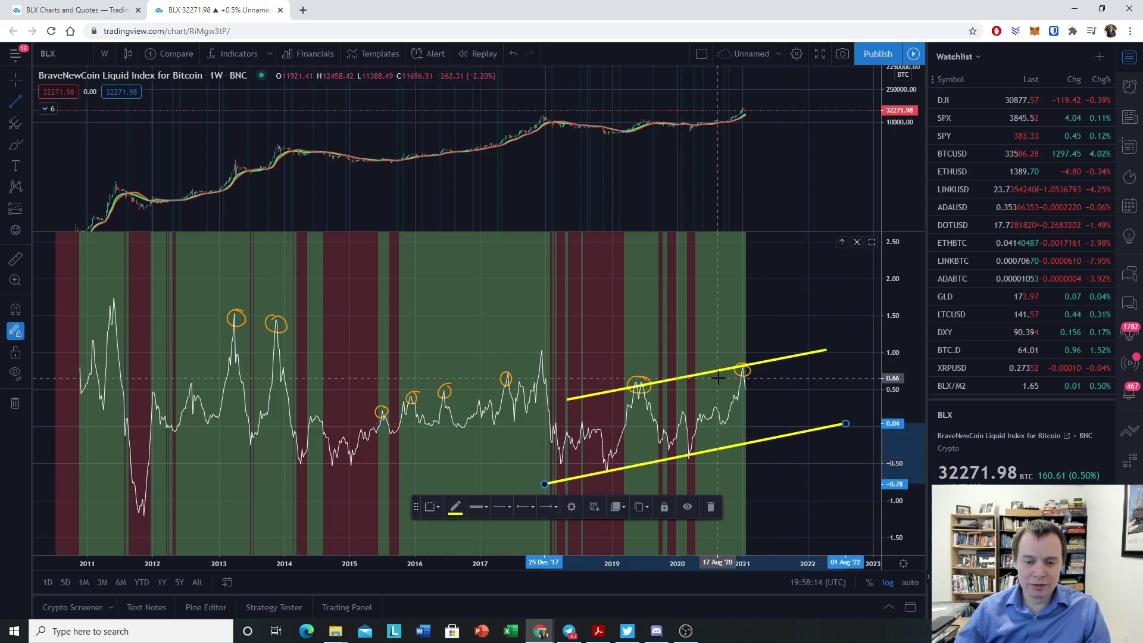
Sketch the orange projected dip-then-rise path to the channel top and enlarge the indicator pane.
left_click(16, 144)
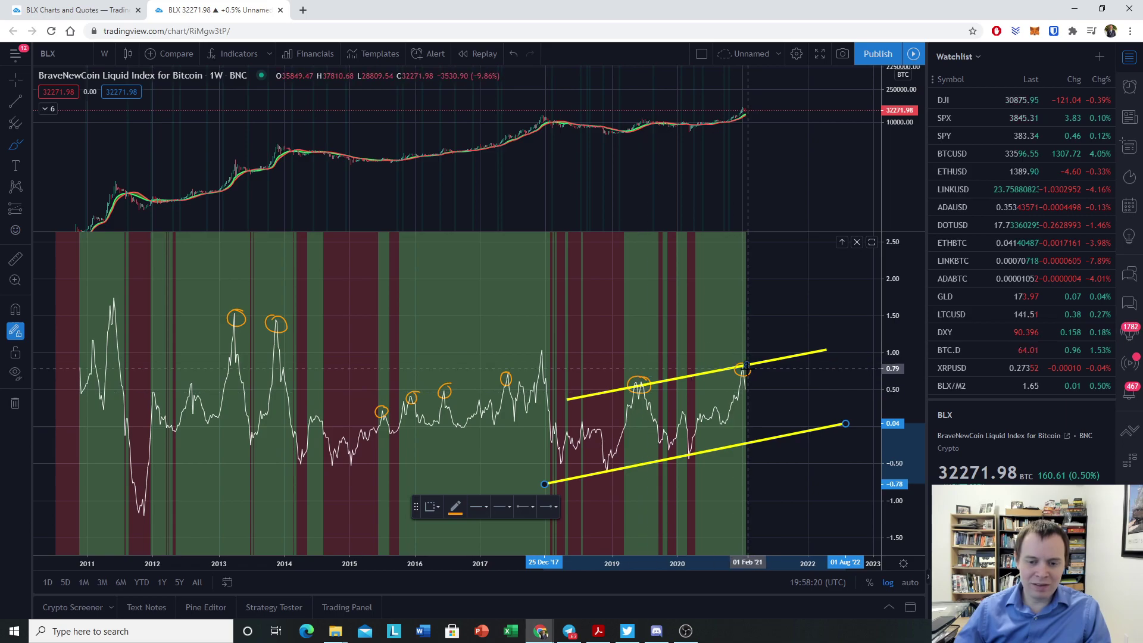
mouse_move(744, 369)
left_mouse_down()
mouse_move(777, 402)
mouse_move(817, 366)
mouse_move(813, 352)
left_mouse_up()
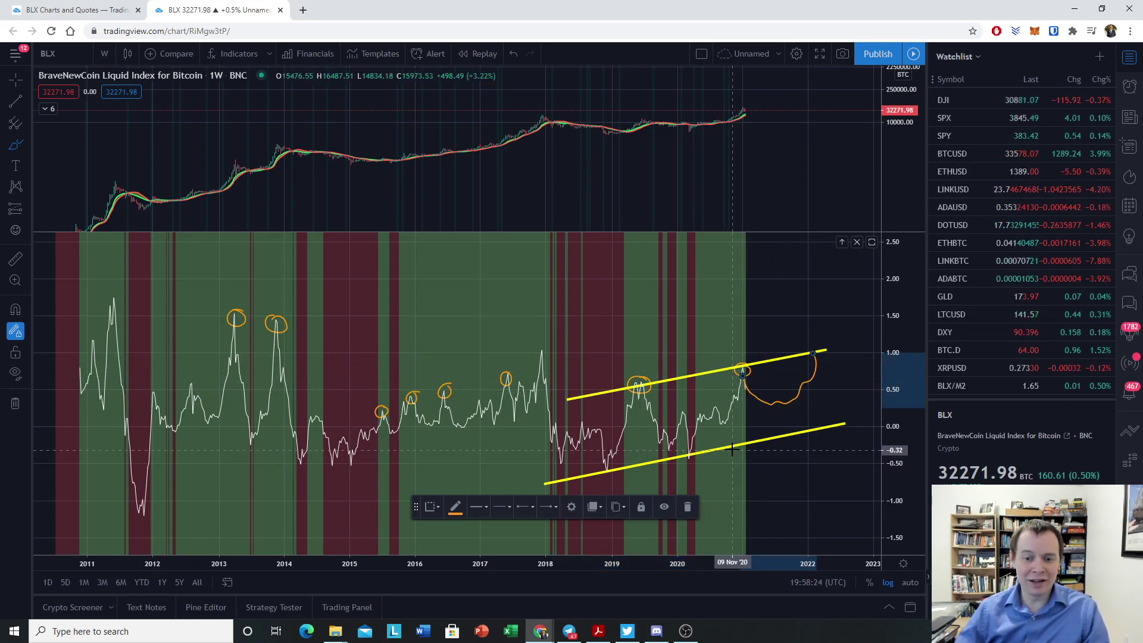
left_click_drag(741, 231, 743, 183)
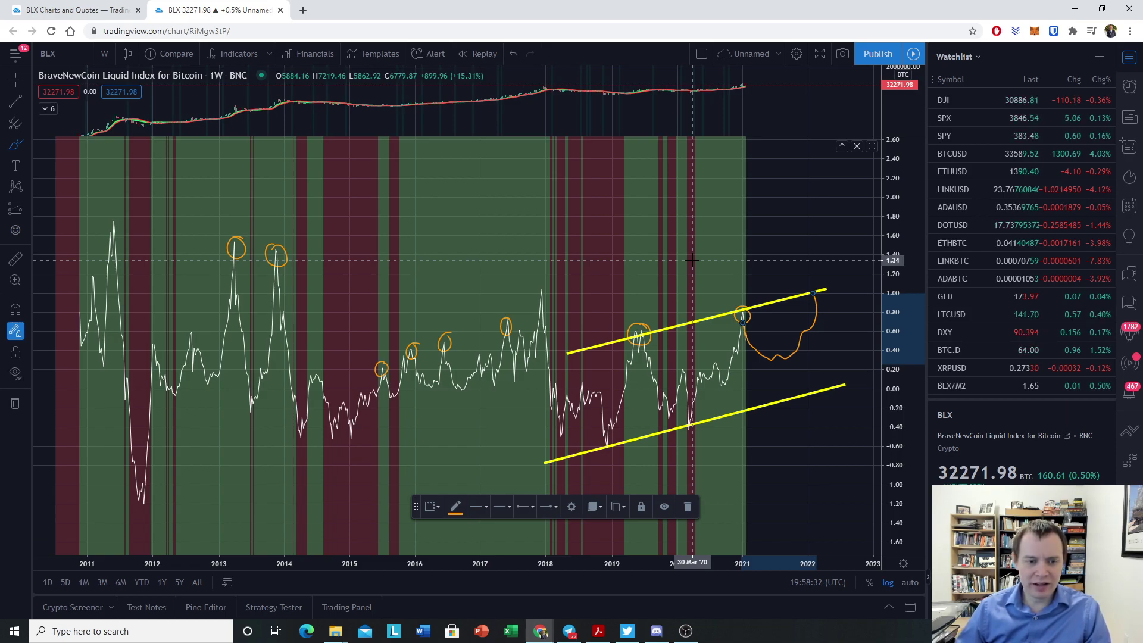
Draw a descending trend line from above the 2011 peak to past the 2021 peak.
left_click(15, 101)
left_click(76, 216)
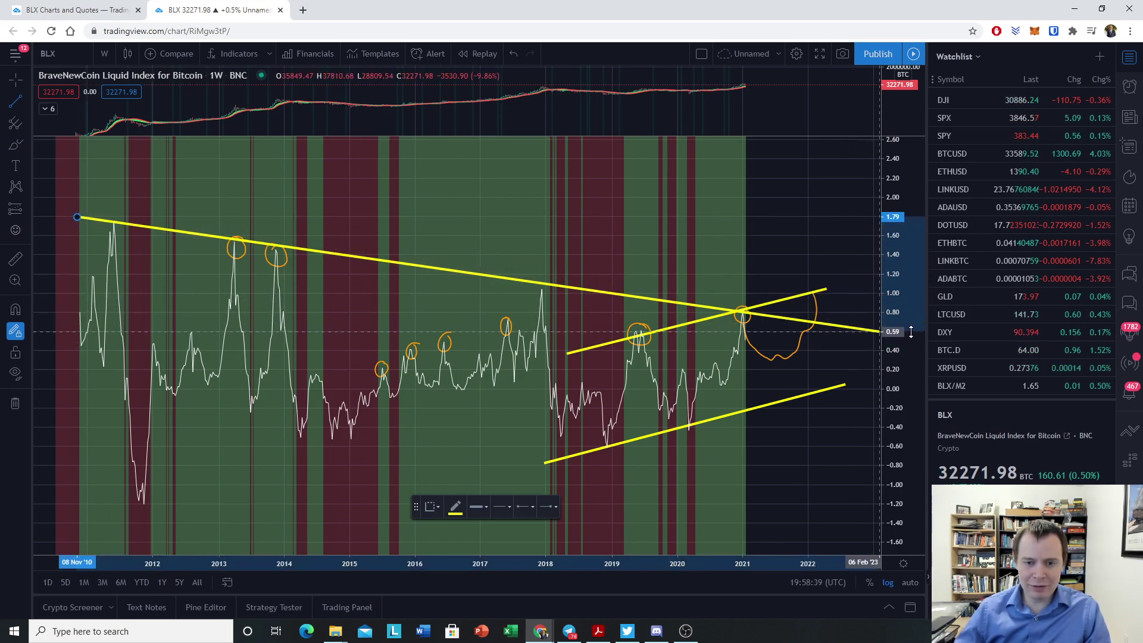
left_click(863, 329)
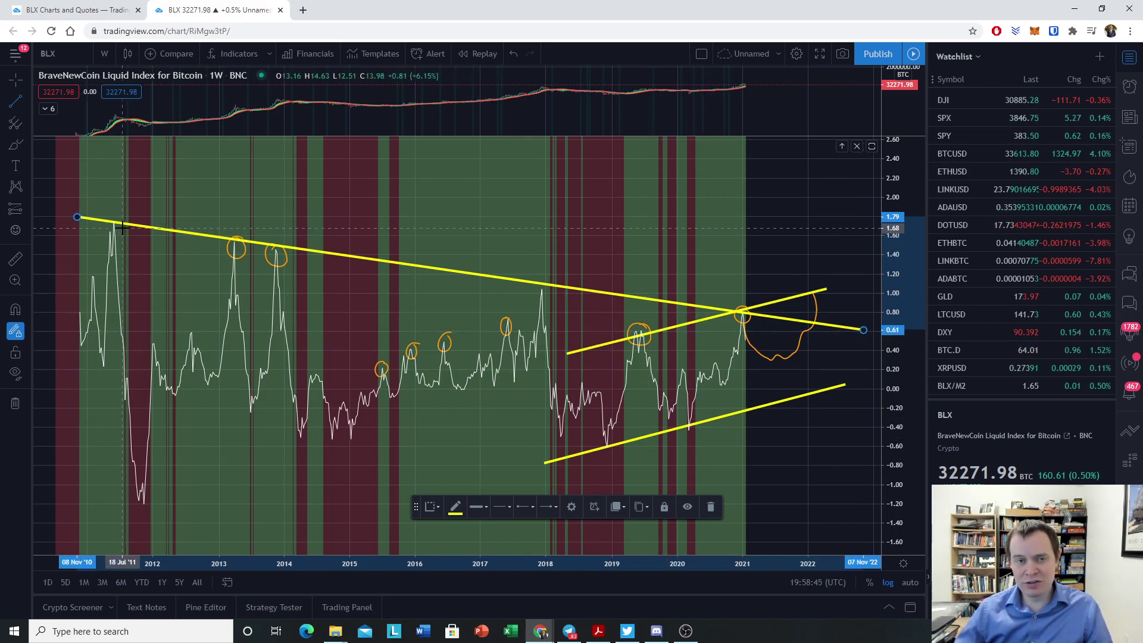
Circle the 2011 and 2018 oscillator peaks in orange with the Brush.
left_click(16, 145)
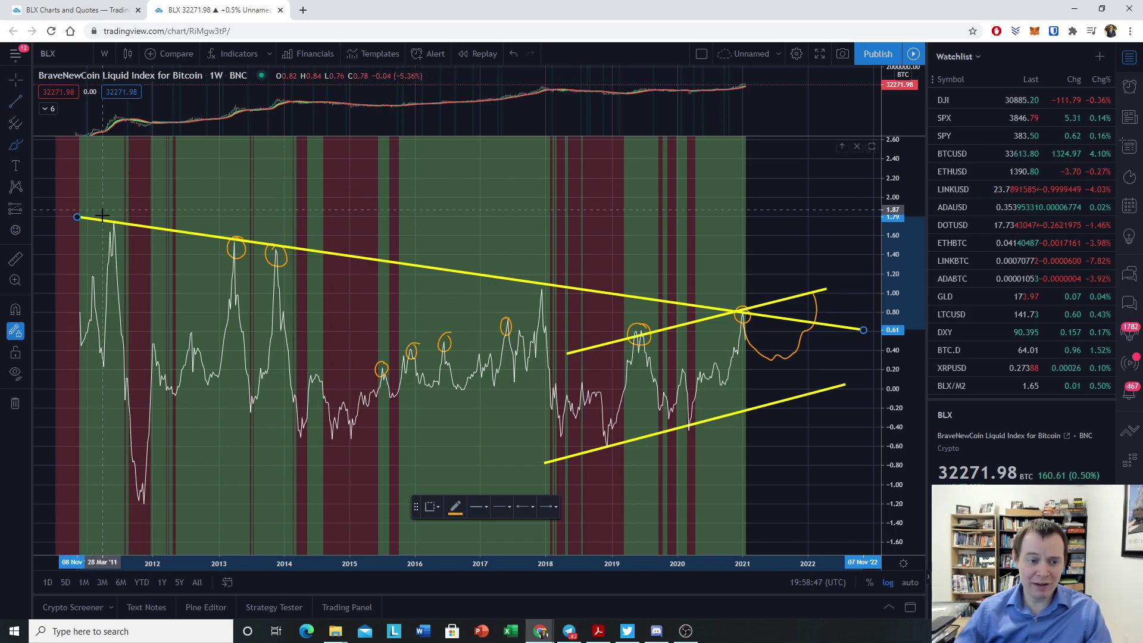
mouse_move(113, 217)
left_mouse_down()
mouse_move(111, 237)
mouse_move(119, 221)
left_mouse_up()
mouse_move(555, 278)
left_mouse_down()
mouse_move(536, 272)
mouse_move(553, 275)
left_mouse_up()
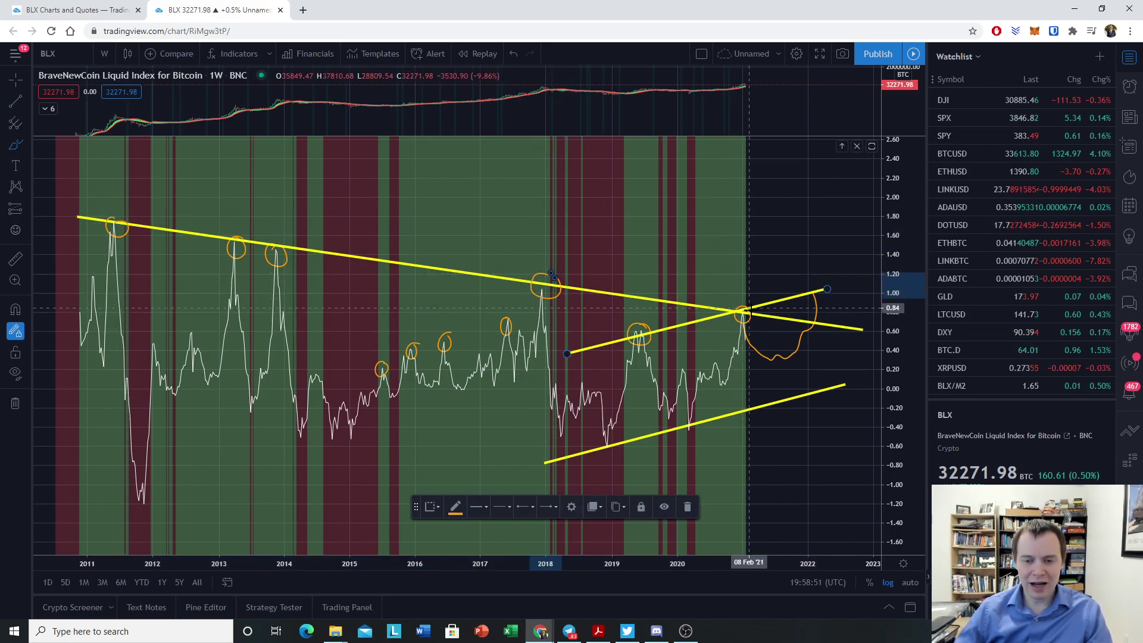